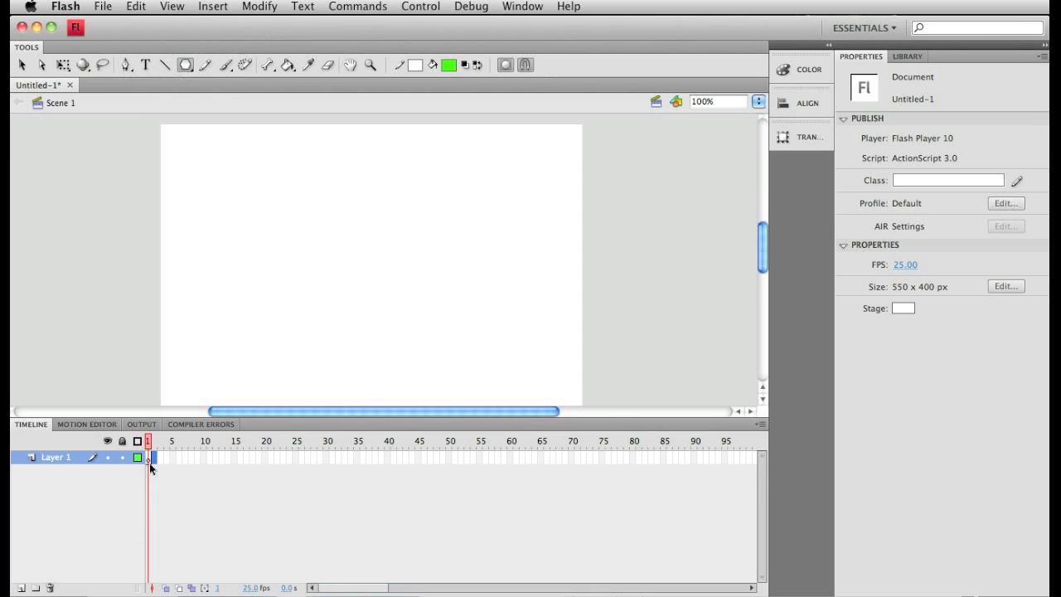
Insert blank keyframes at frames 20 and 40 of Layer 1.
click(256, 457)
click(150, 460)
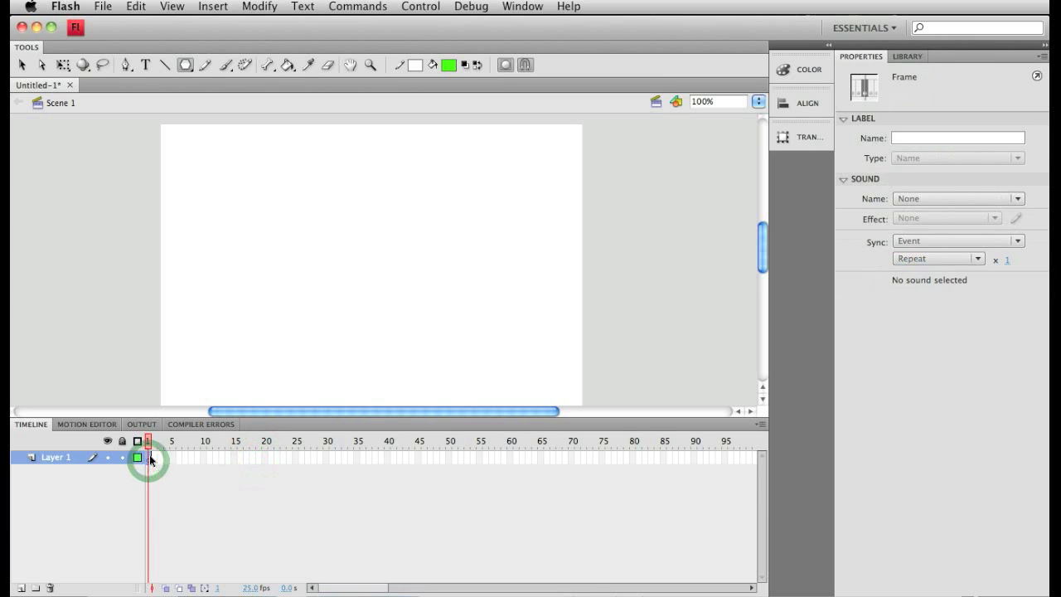
click(265, 458)
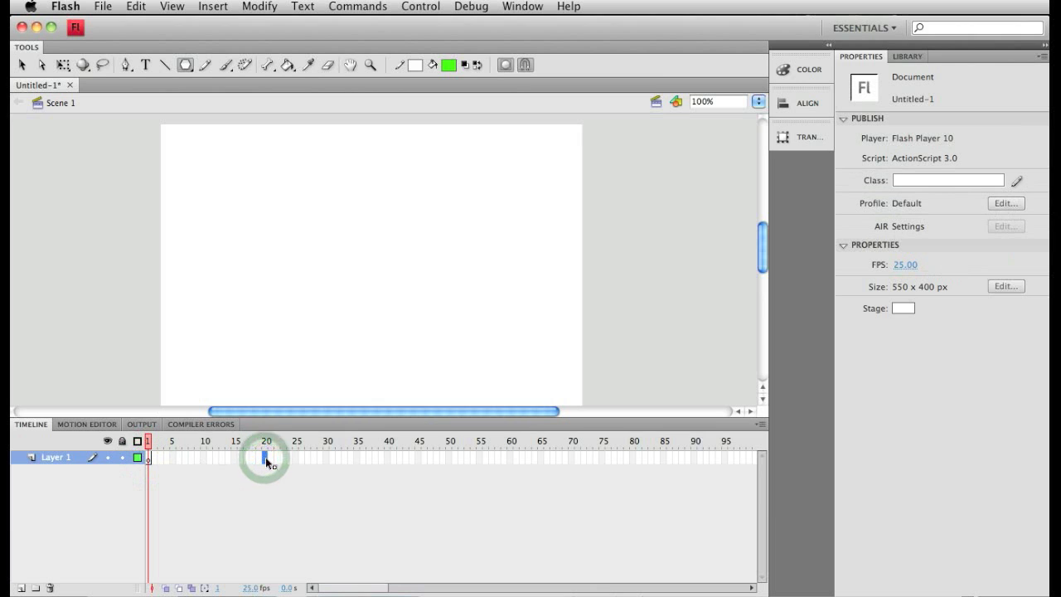
key(F5)
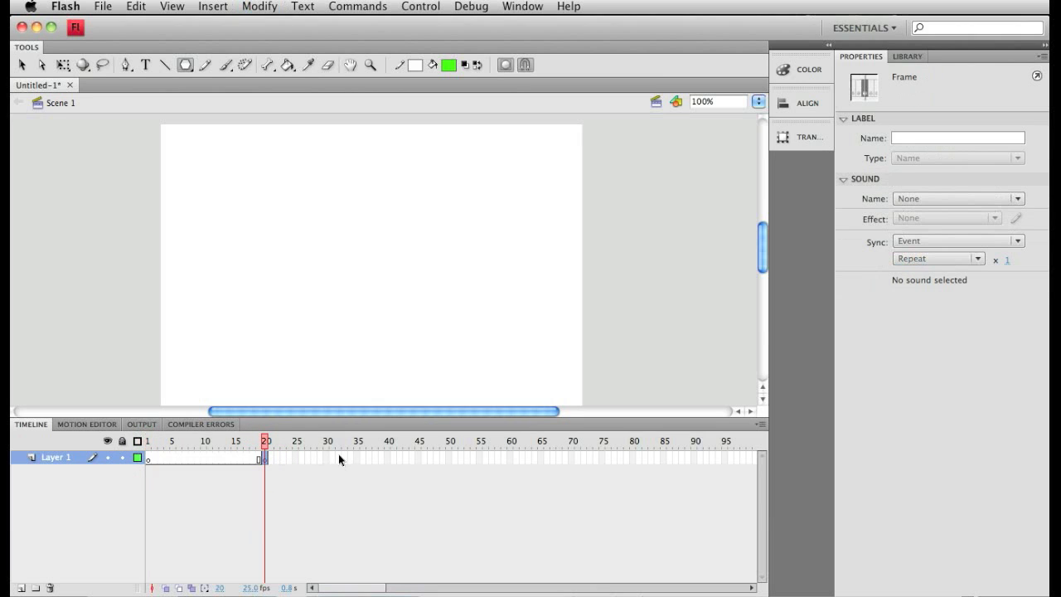
click(386, 458)
key(F7)
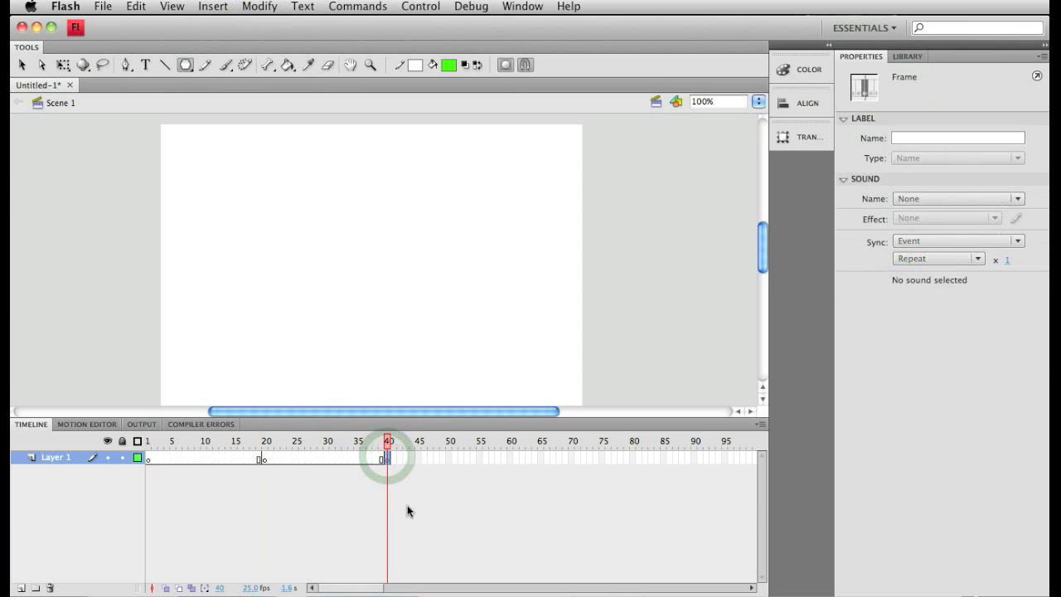
Draw a blue (#0000FF) circle about 108 px wide near the centre of the stage on frame 1.
click(146, 457)
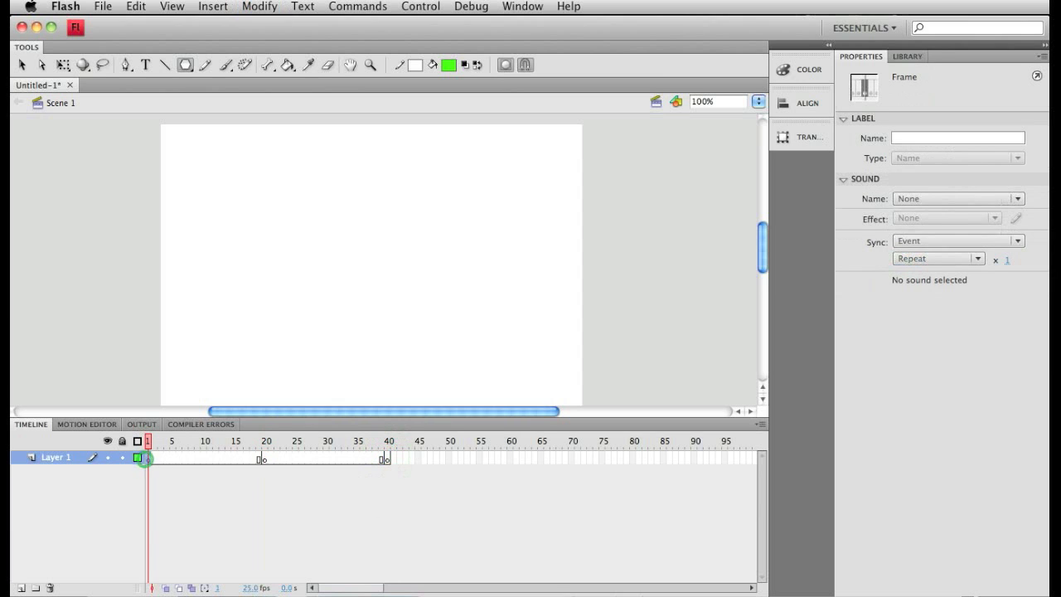
click(186, 65)
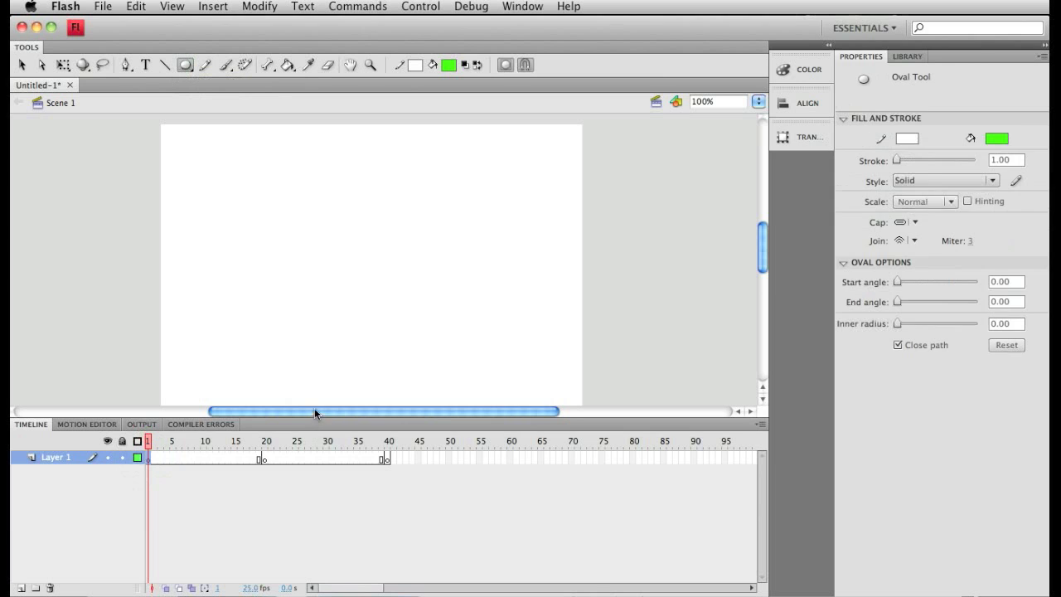
click(182, 65)
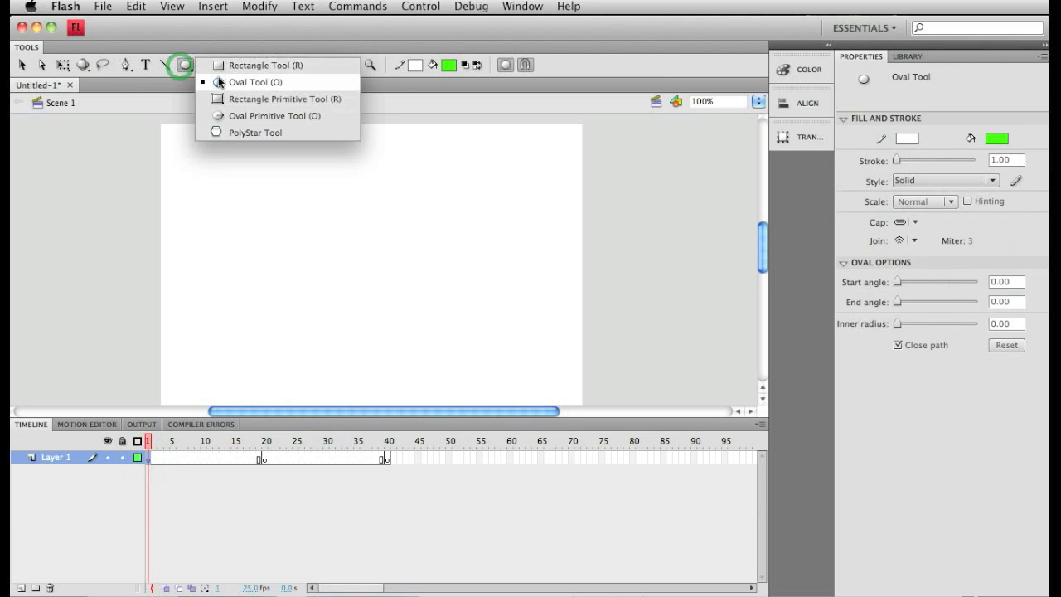
click(220, 82)
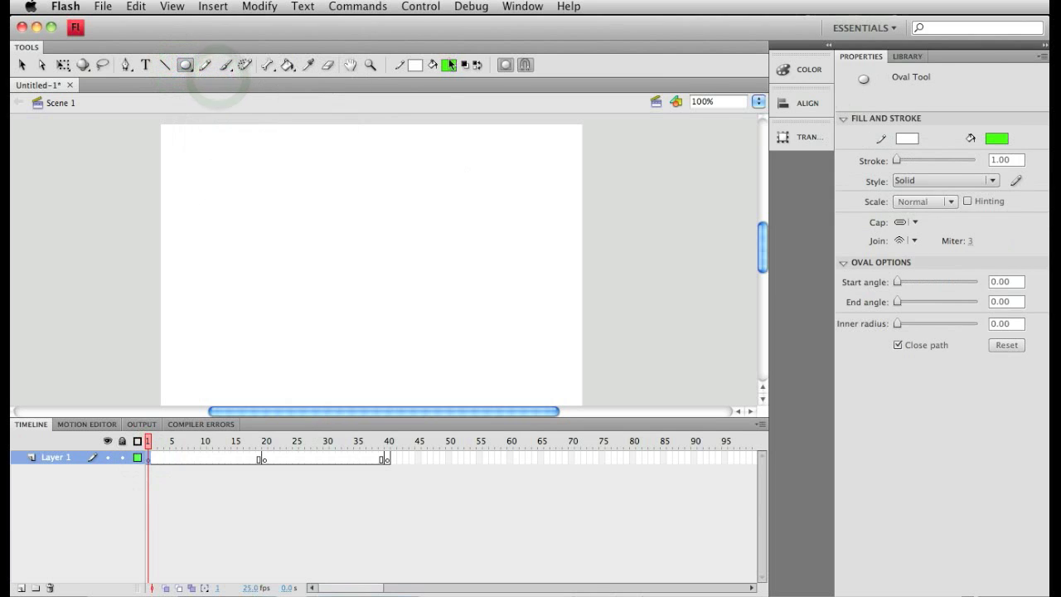
click(450, 66)
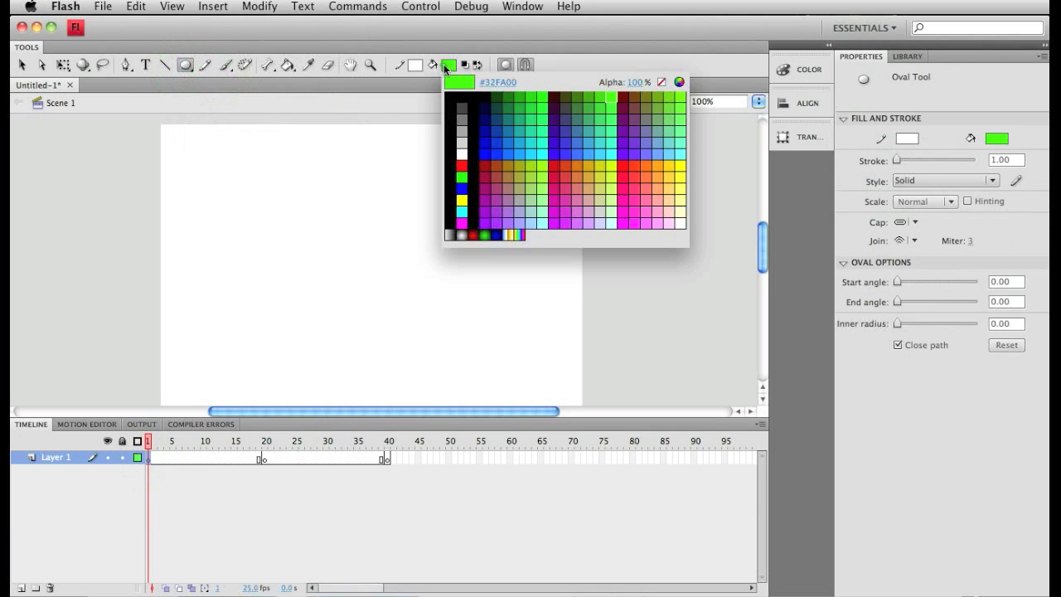
click(485, 152)
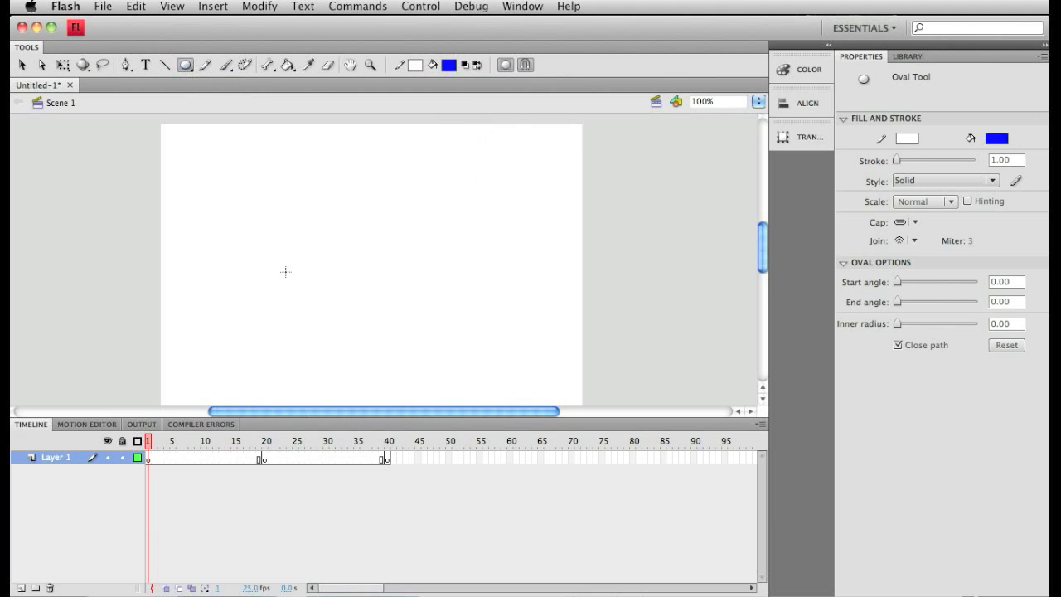
mouse_move(338, 222)
mouse_down()
mouse_move(434, 298)
mouse_move(421, 305)
mouse_up()
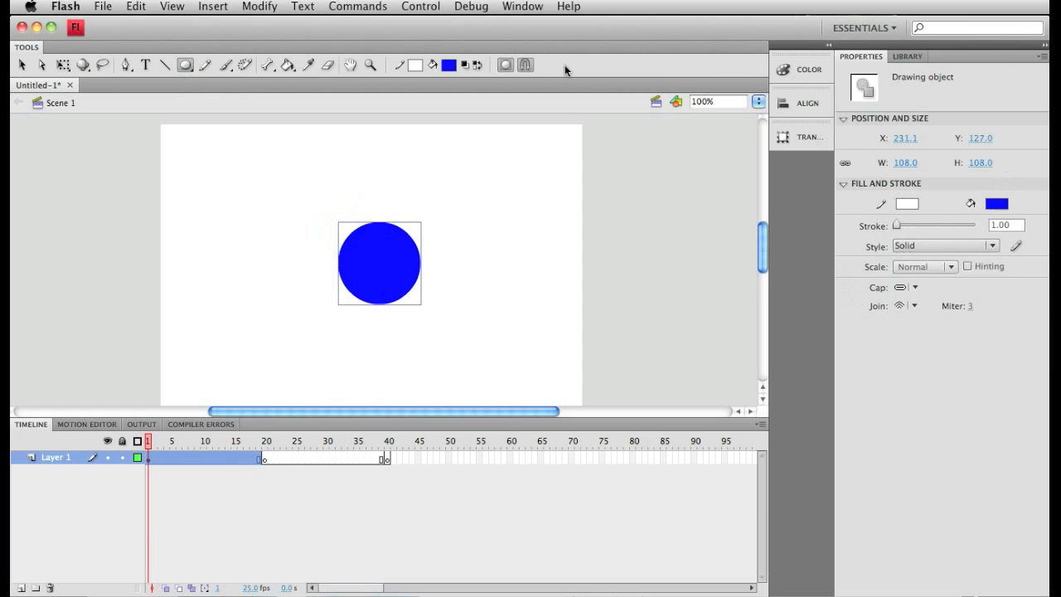
Draw a bright green square about 176 px wide near the centre of the stage on frame 20.
click(262, 459)
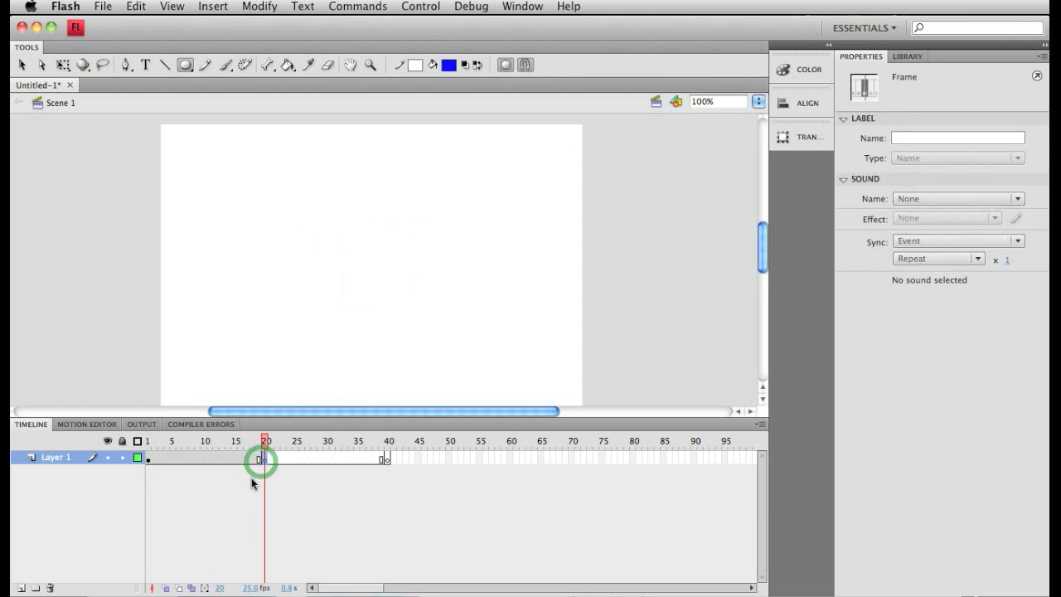
drag(180, 69, 302, 66)
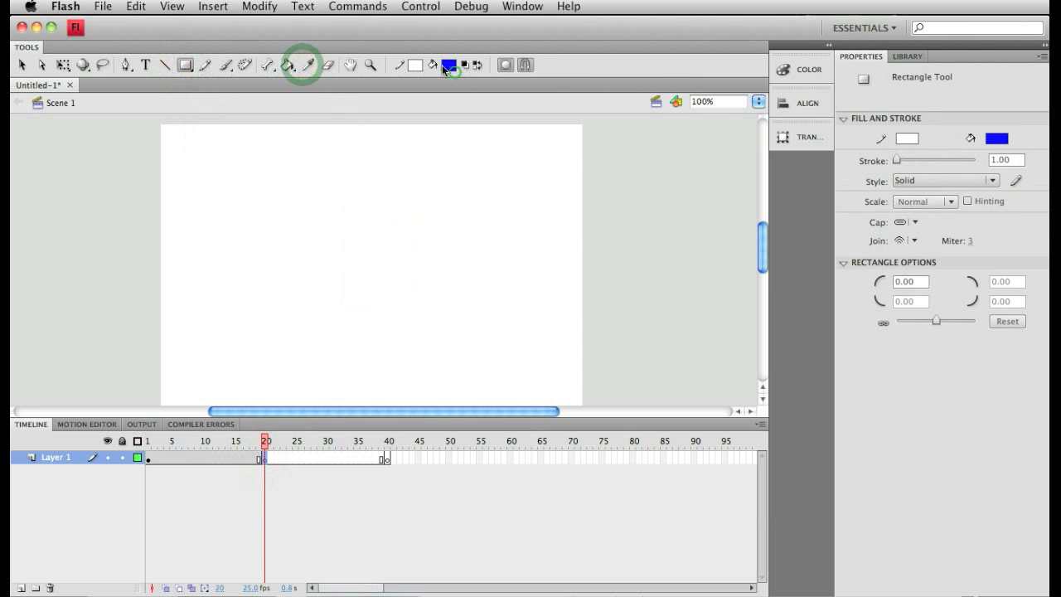
click(445, 66)
click(611, 101)
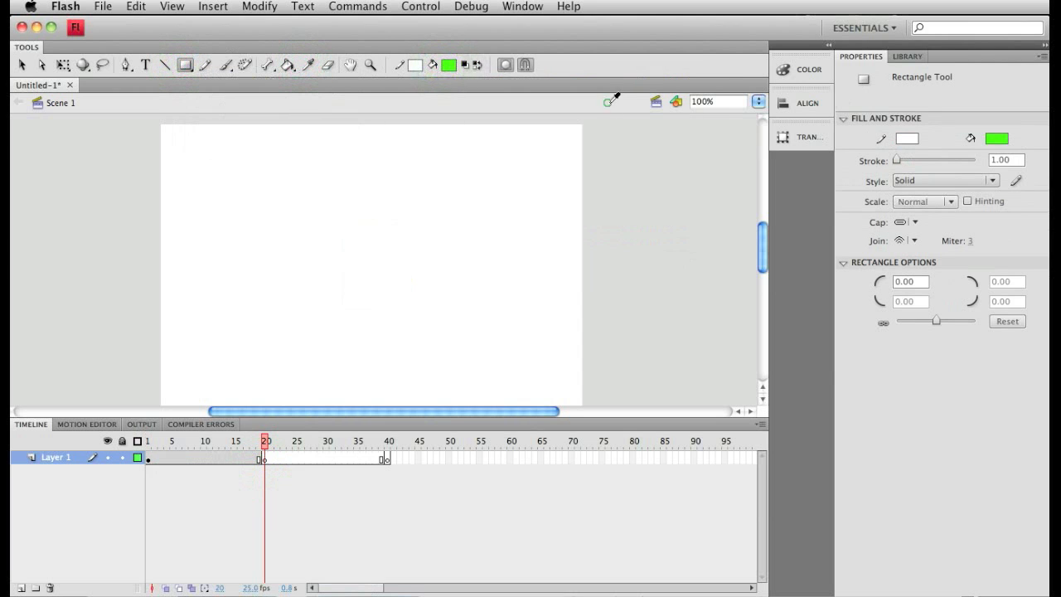
mouse_move(315, 195)
mouse_down()
mouse_move(428, 308)
mouse_move(426, 339)
mouse_move(401, 330)
mouse_up()
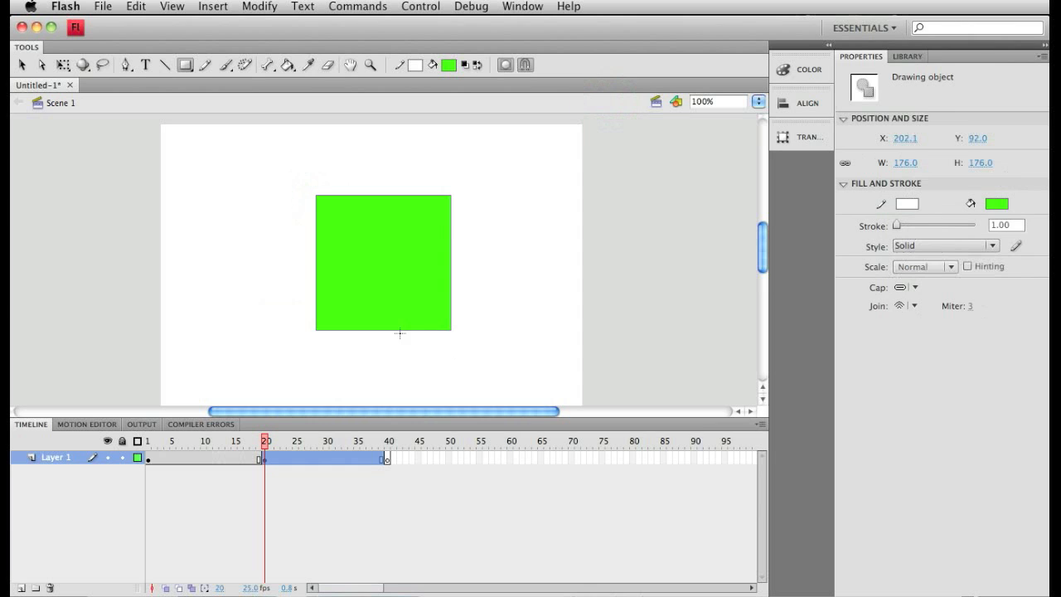
Draw a red pentagon on frame 40 with the PolyStar tool.
click(386, 458)
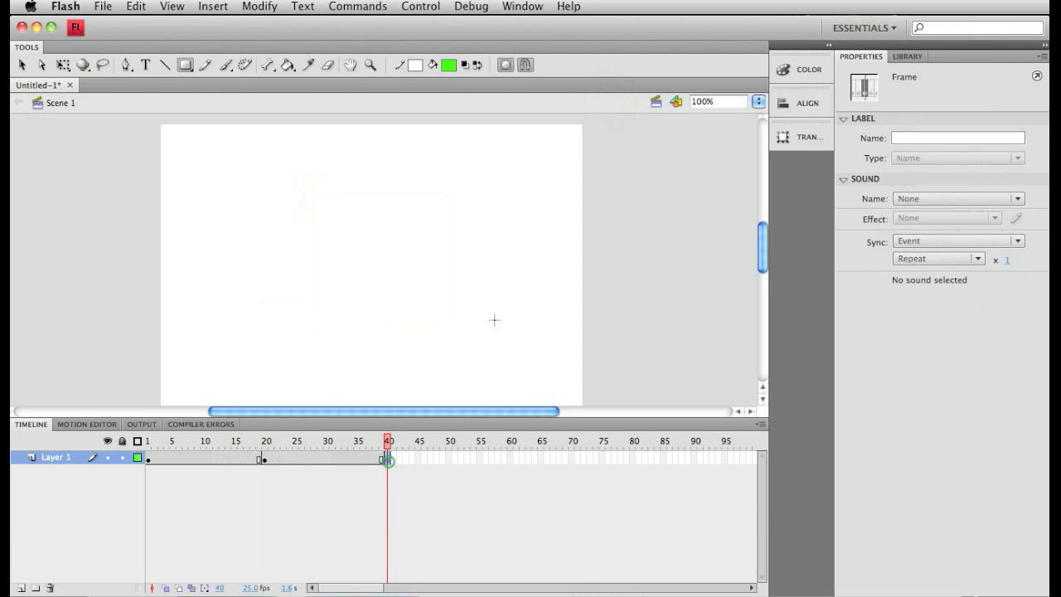
click(186, 66)
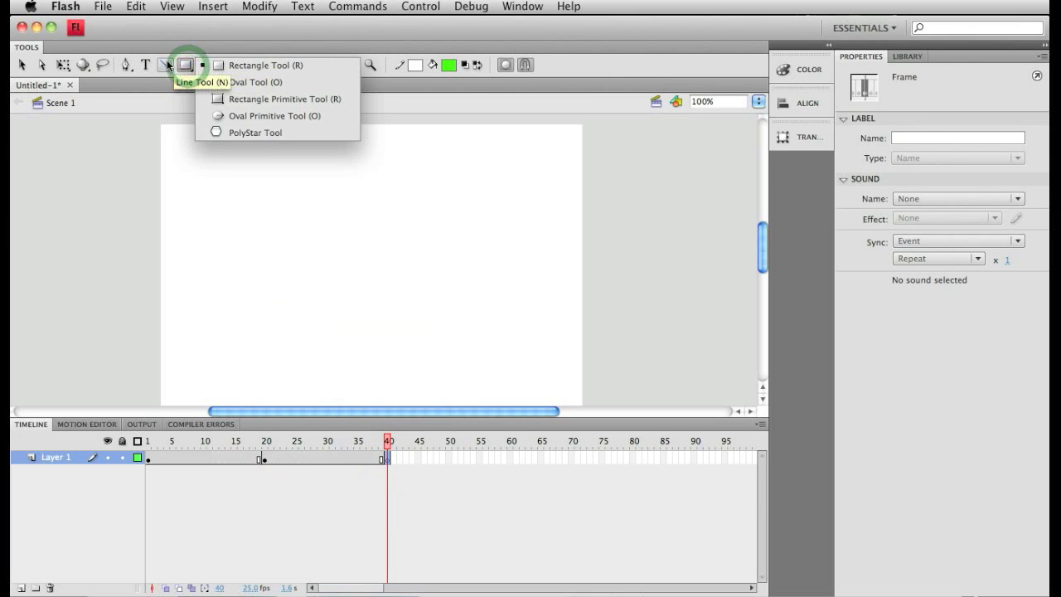
click(186, 68)
click(185, 68)
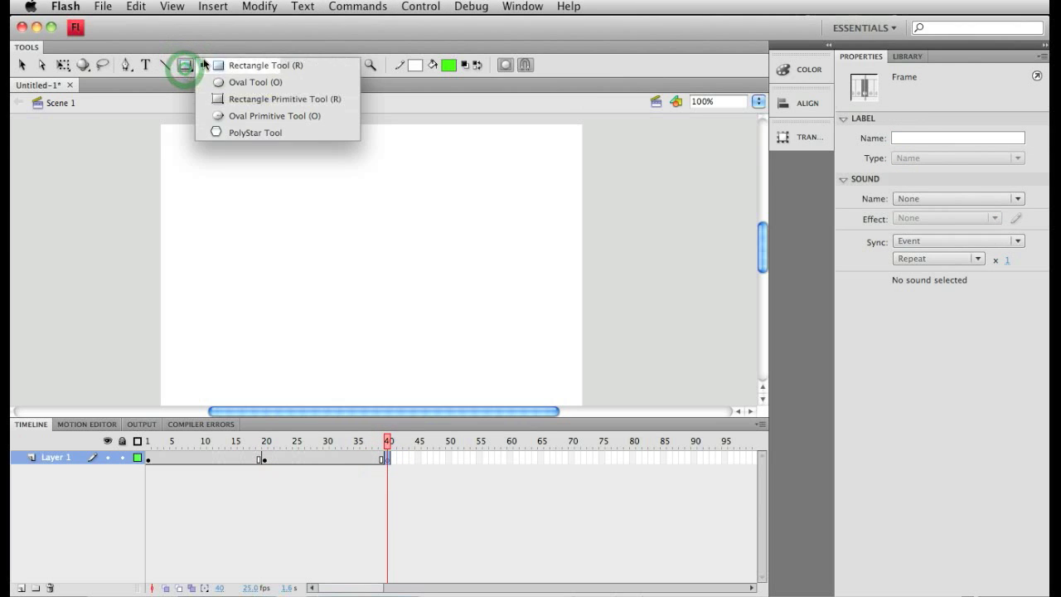
click(270, 133)
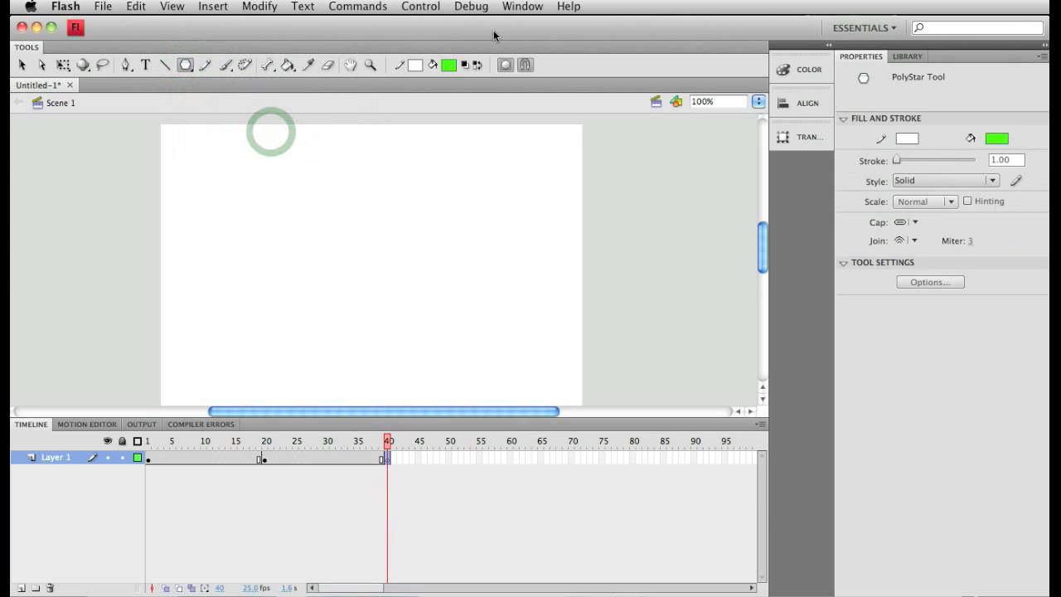
click(448, 65)
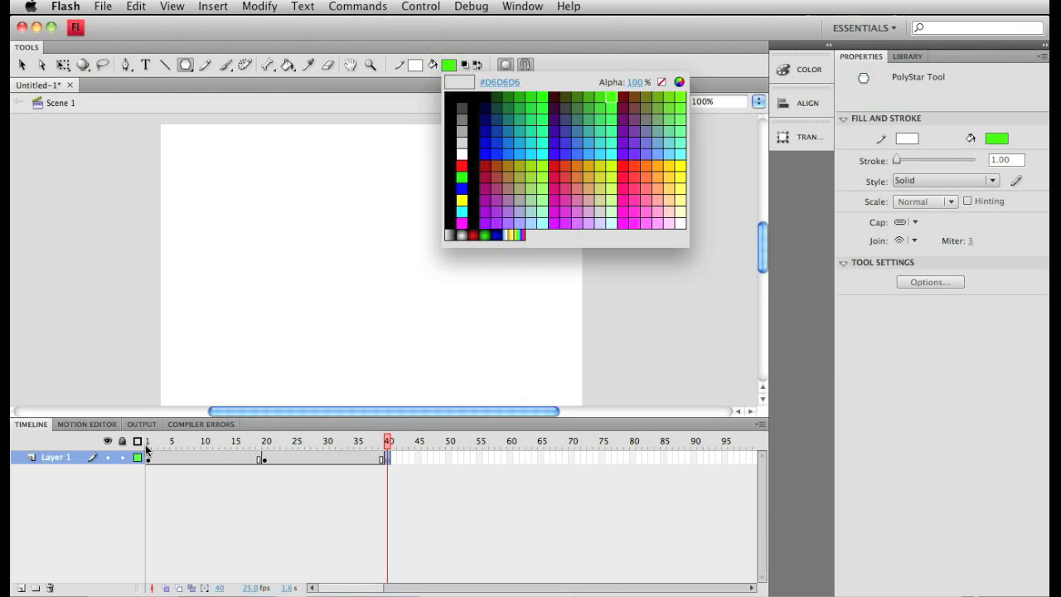
click(147, 446)
click(267, 448)
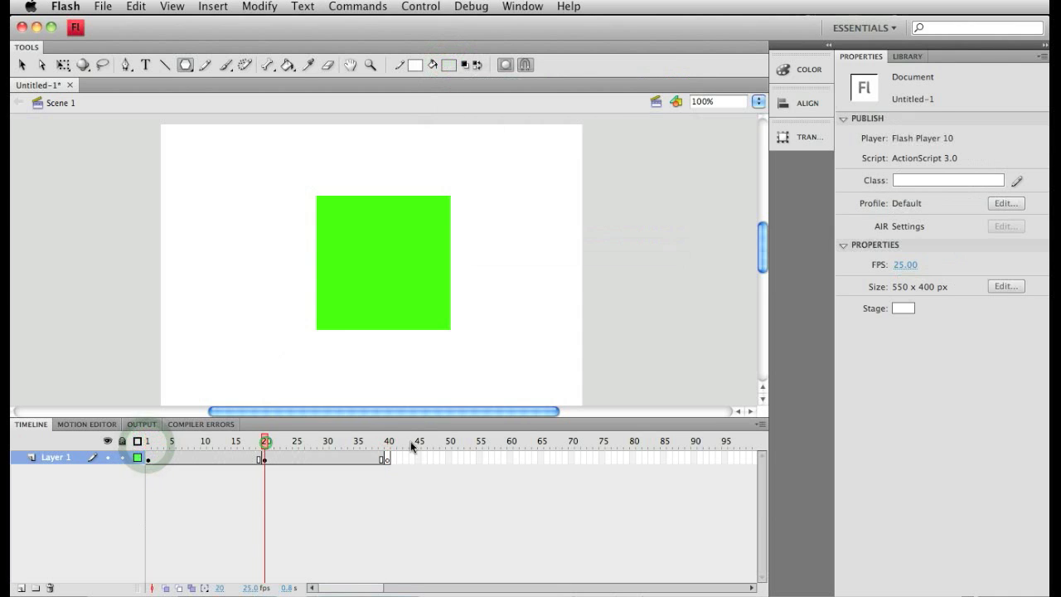
click(387, 443)
click(185, 68)
click(450, 66)
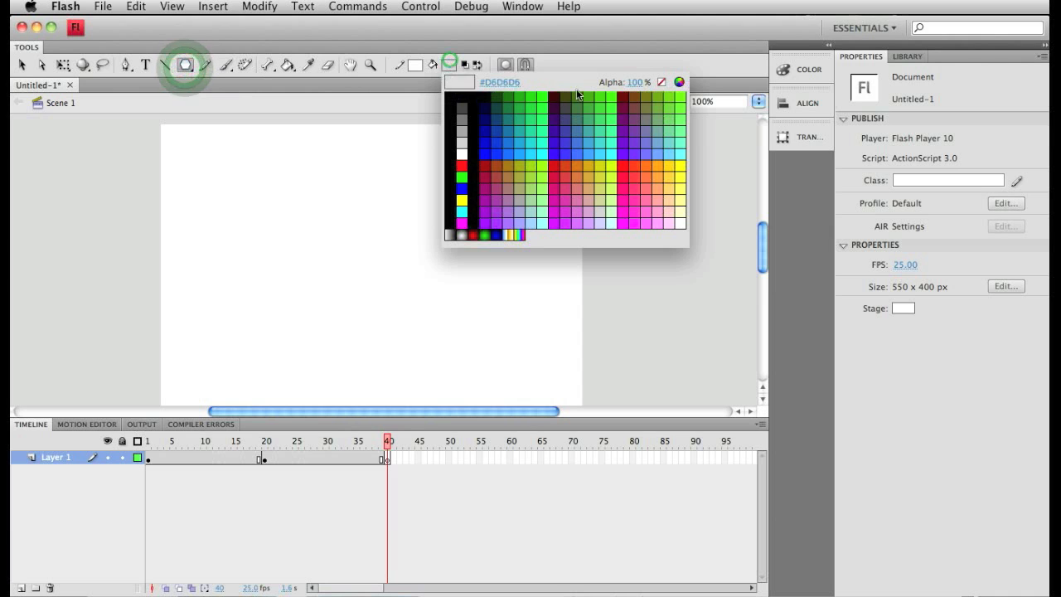
click(455, 171)
drag(310, 208, 369, 280)
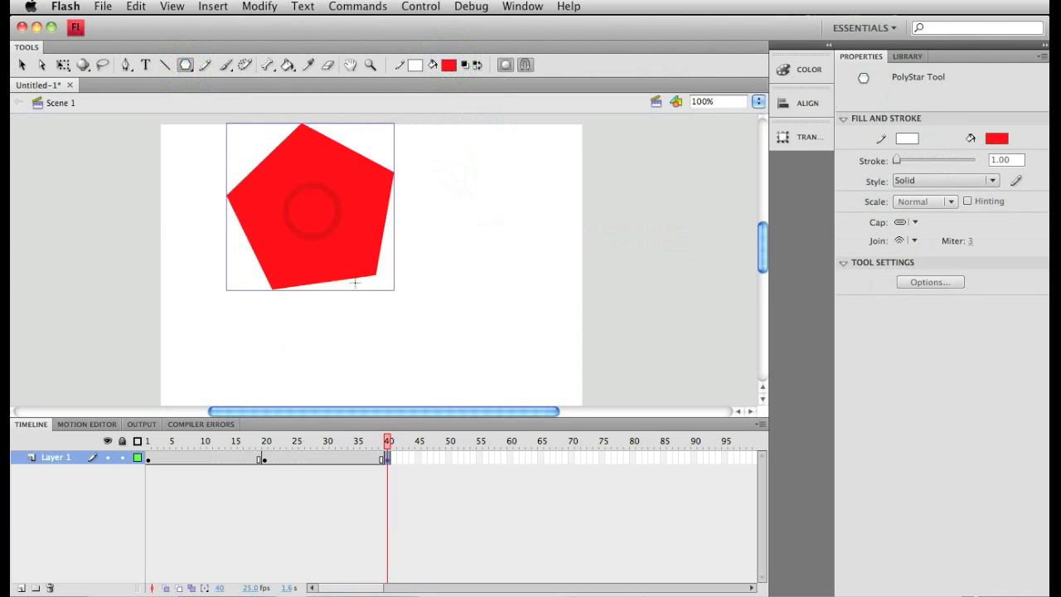
Move the red pentagon to the centre of the stage and scrub the playhead back to frame 1.
click(23, 64)
drag(284, 198, 357, 268)
drag(390, 442, 138, 460)
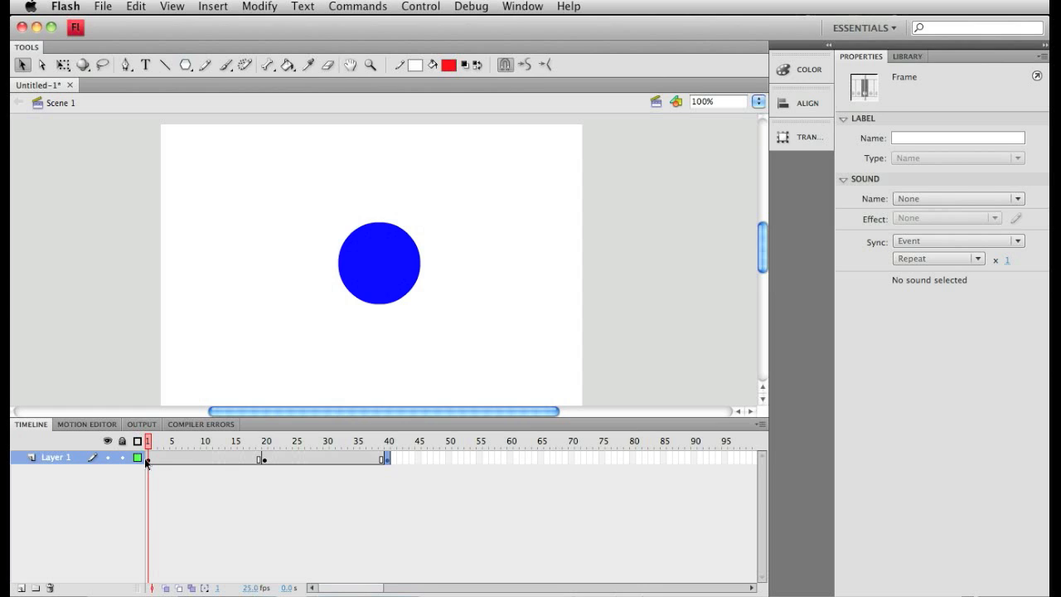
Create shape tweens across frames 1 to 40 of Layer 1.
click(148, 458)
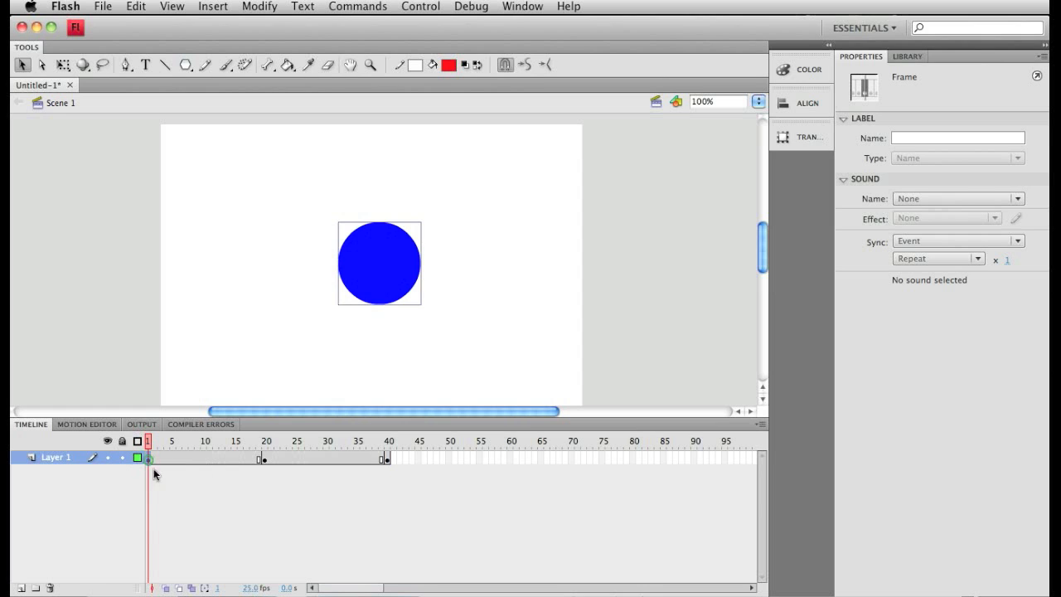
shift+click(386, 459)
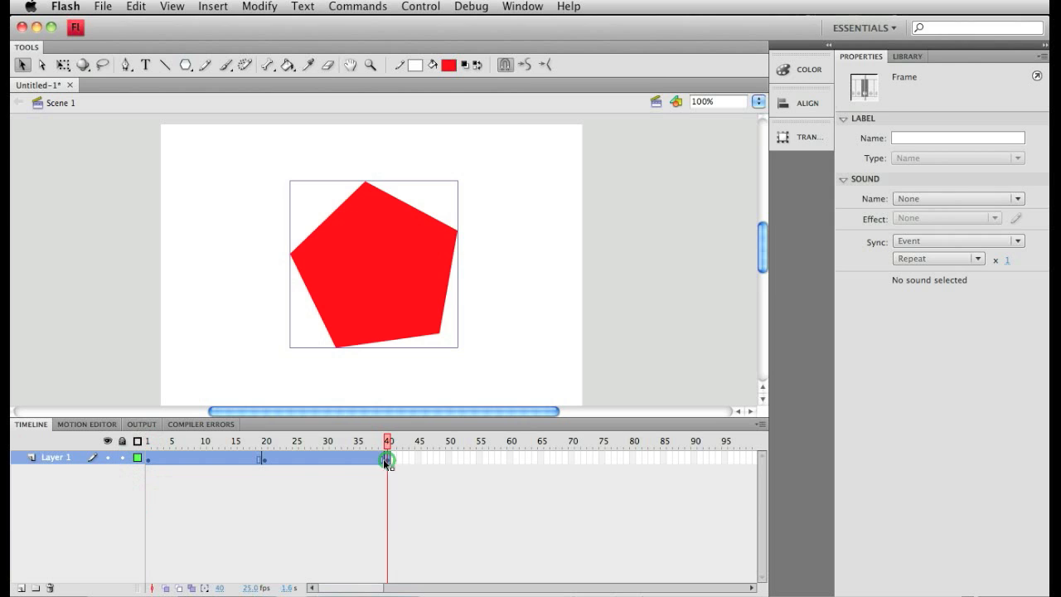
right_click(296, 457)
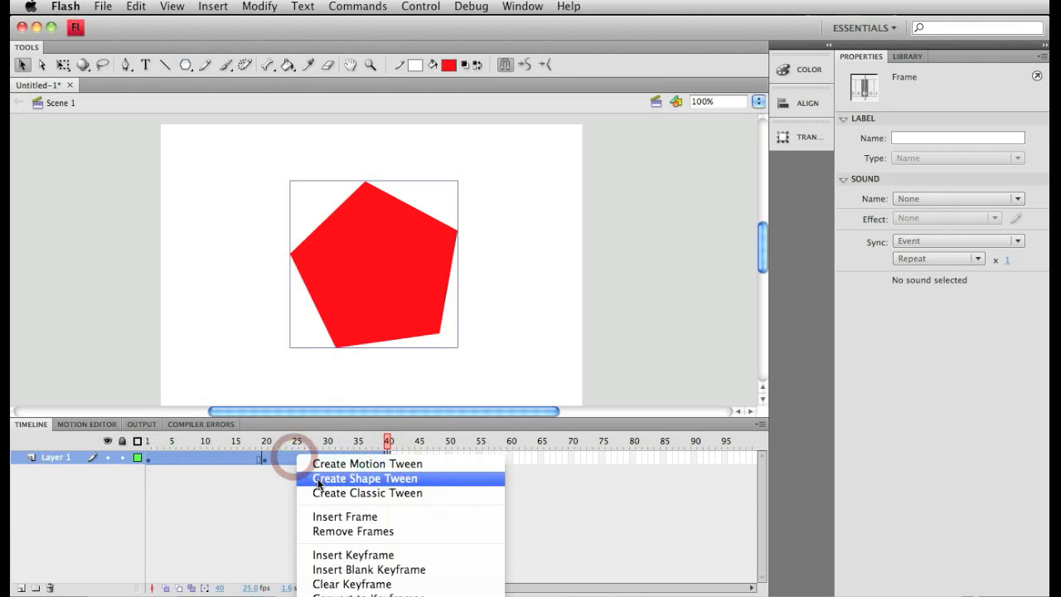
click(318, 481)
click(545, 528)
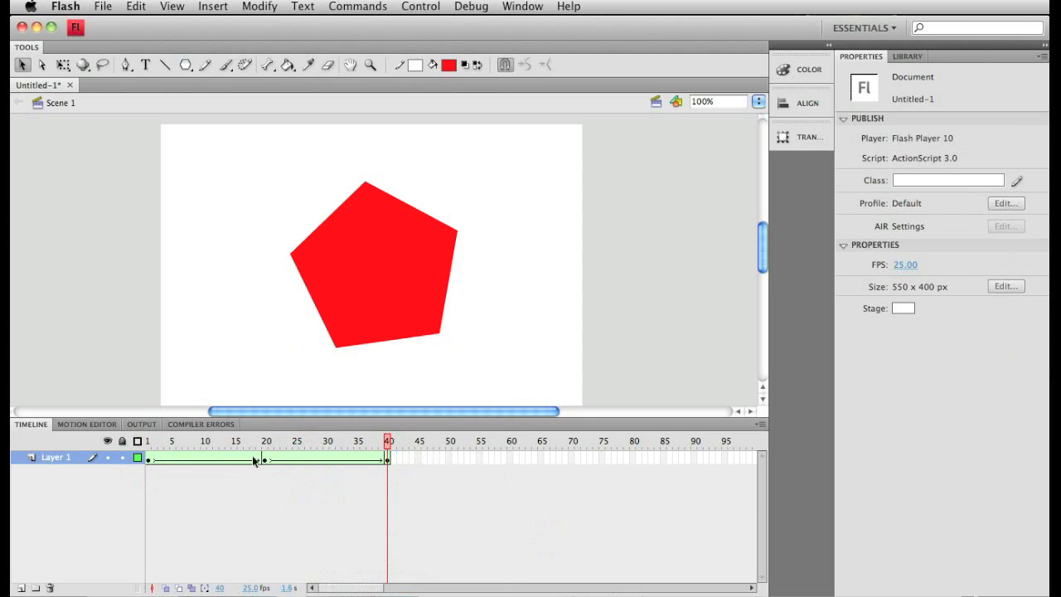
Preview the shape tweens by scrubbing through the timeline and testing the movie, and close the preview window.
drag(384, 443, 10, 450)
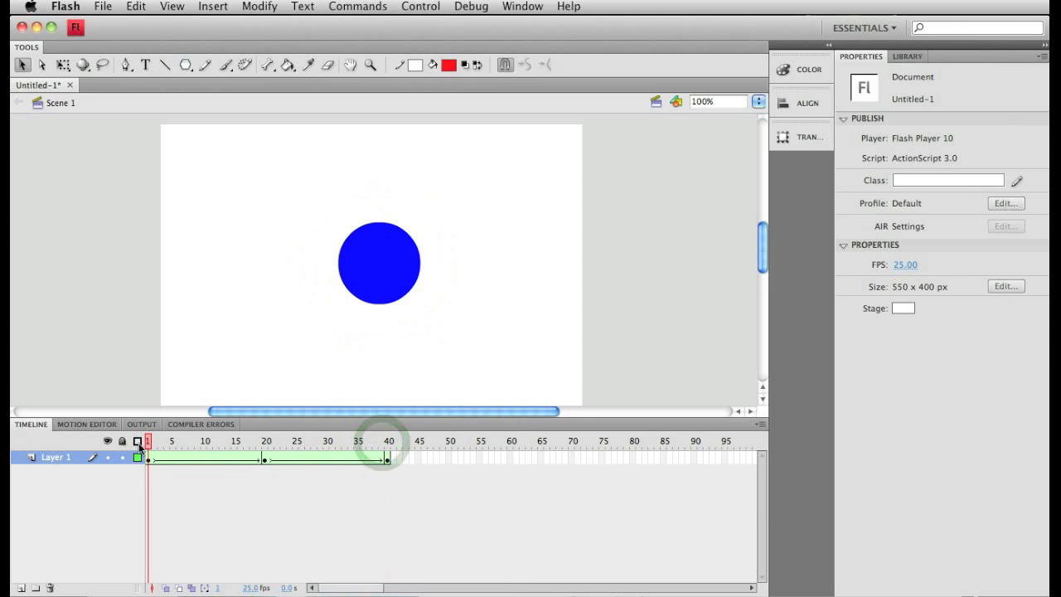
drag(139, 441, 386, 456)
click(422, 486)
click(431, 6)
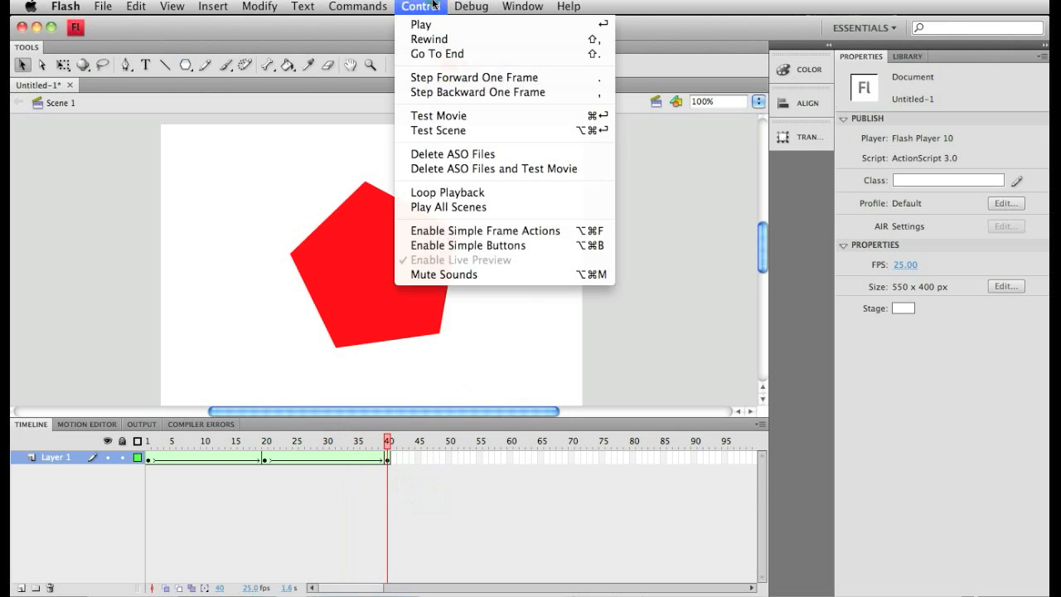
click(442, 116)
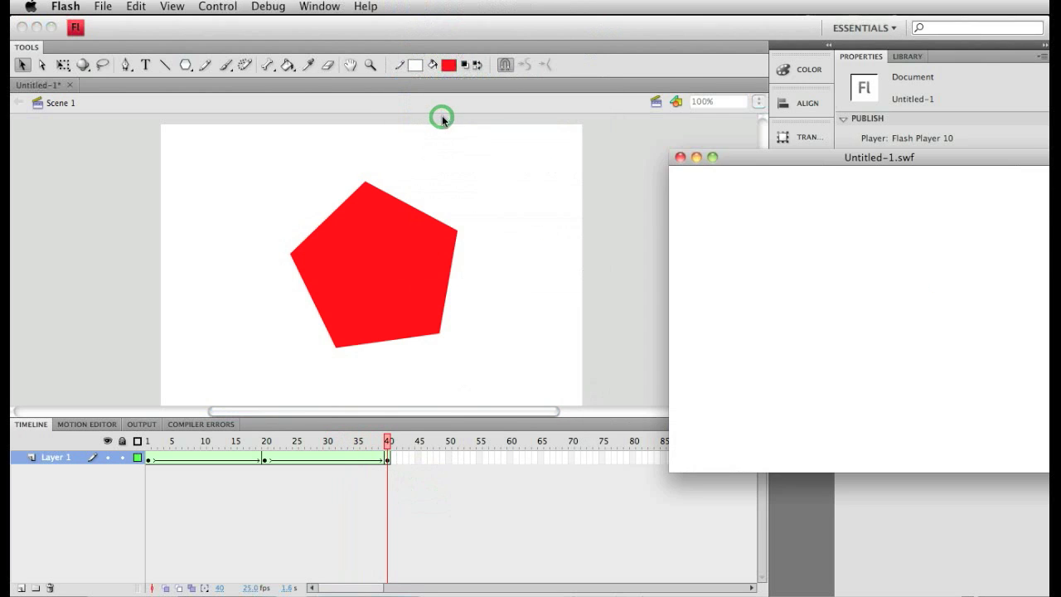
drag(819, 159, 406, 145)
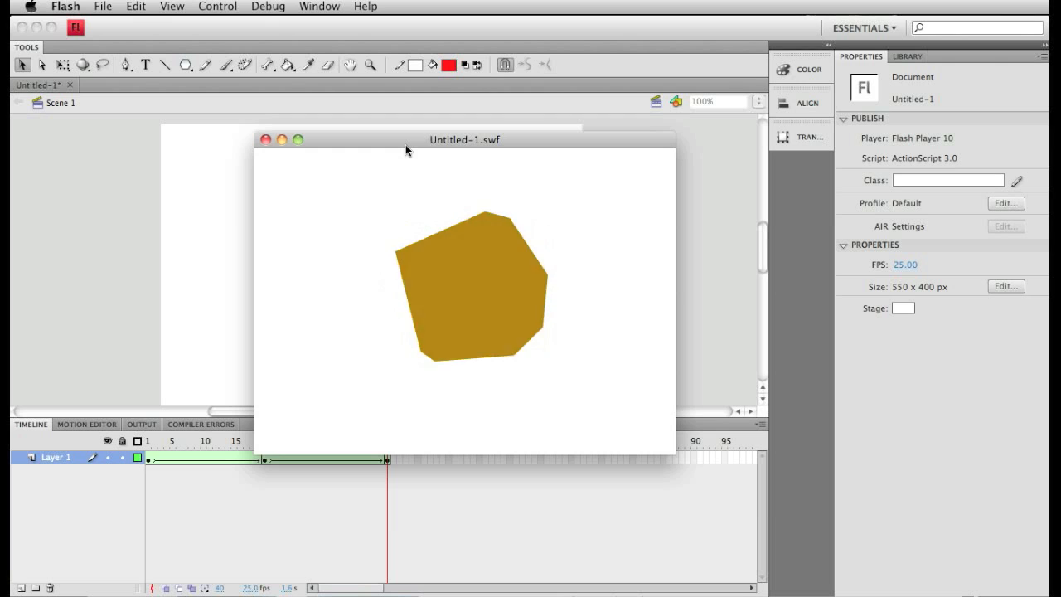
click(264, 139)
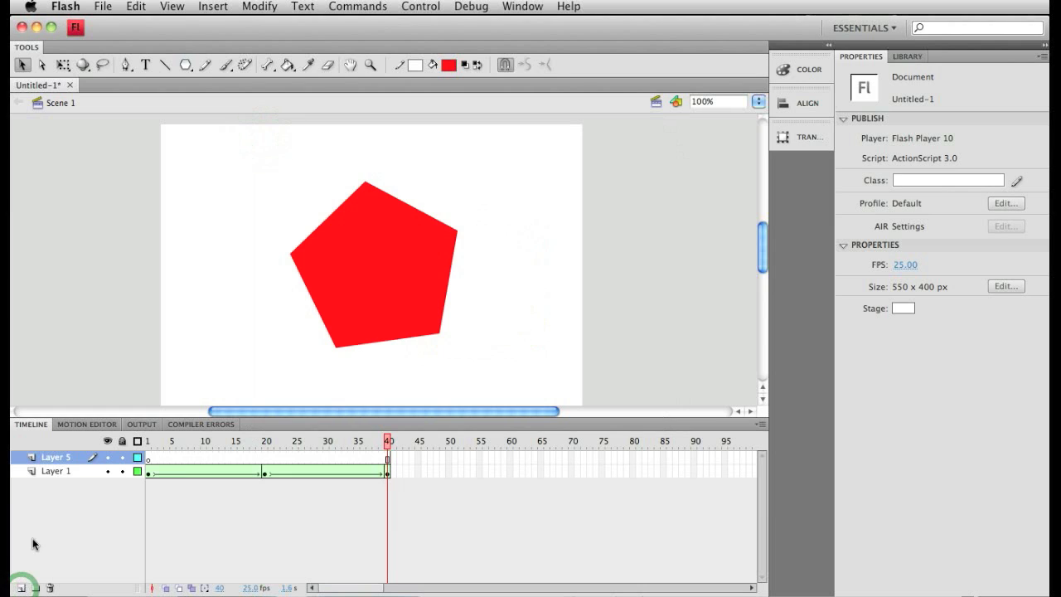
Rename the upper layer to Actions.
double_click(65, 457)
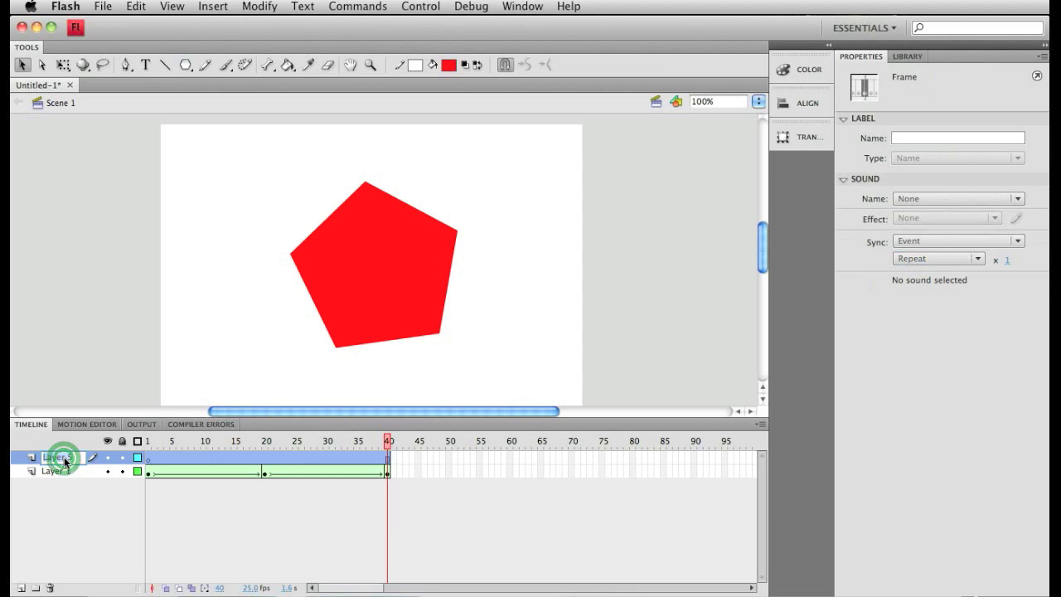
text(Ac)
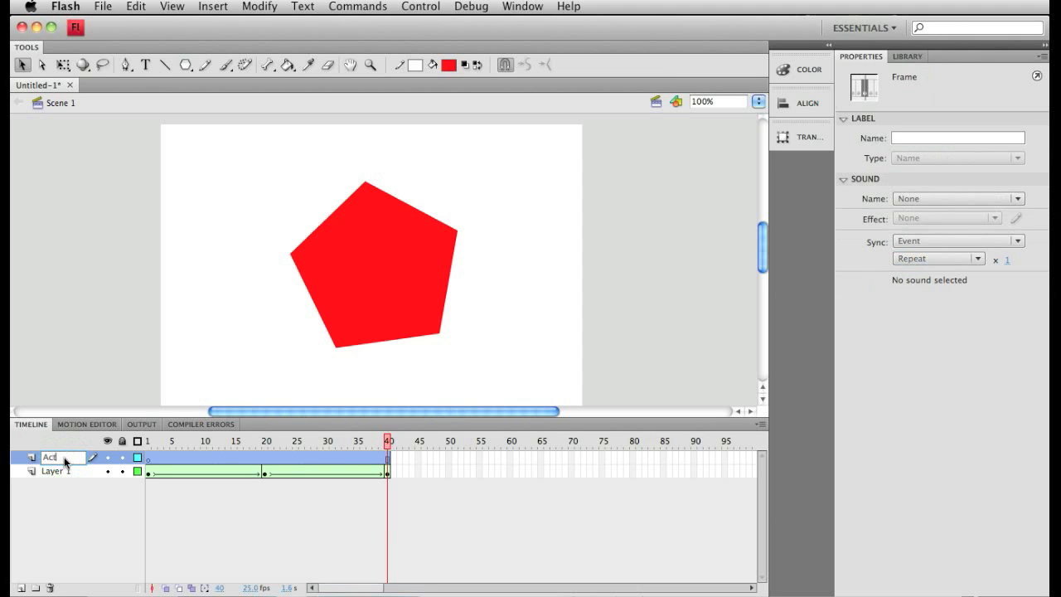
text(tions)
click(54, 504)
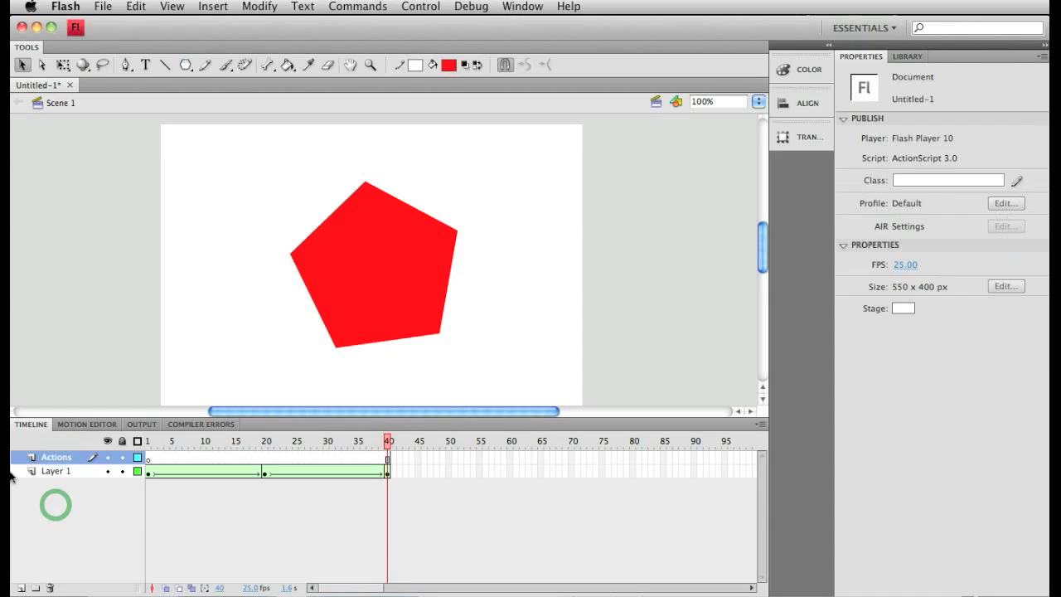
Open the script editor for frame 1 of the Actions layer and move its window higher over the stage.
right_click(148, 461)
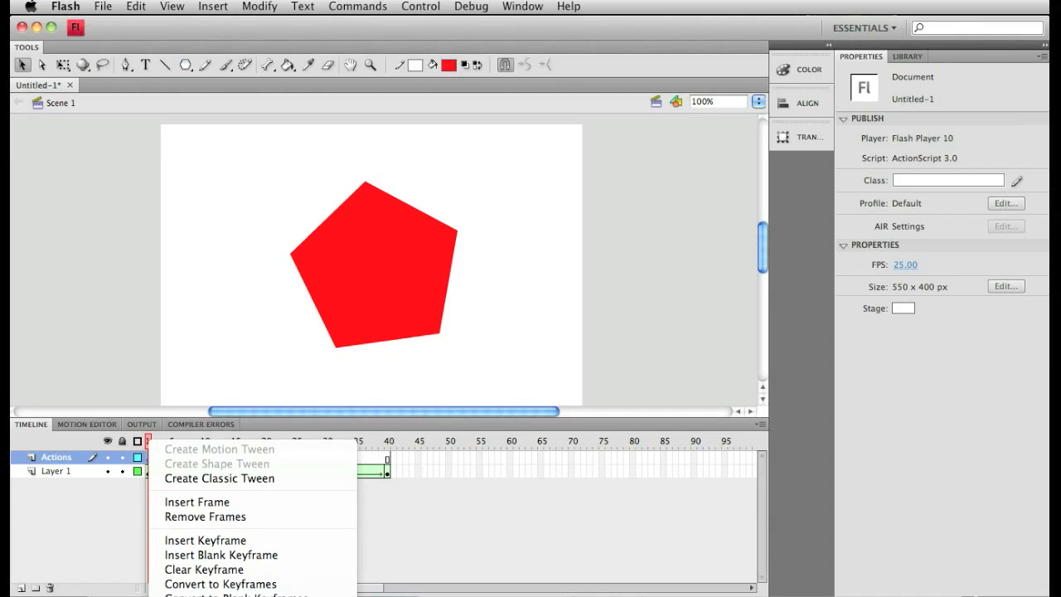
click(199, 596)
click(423, 6)
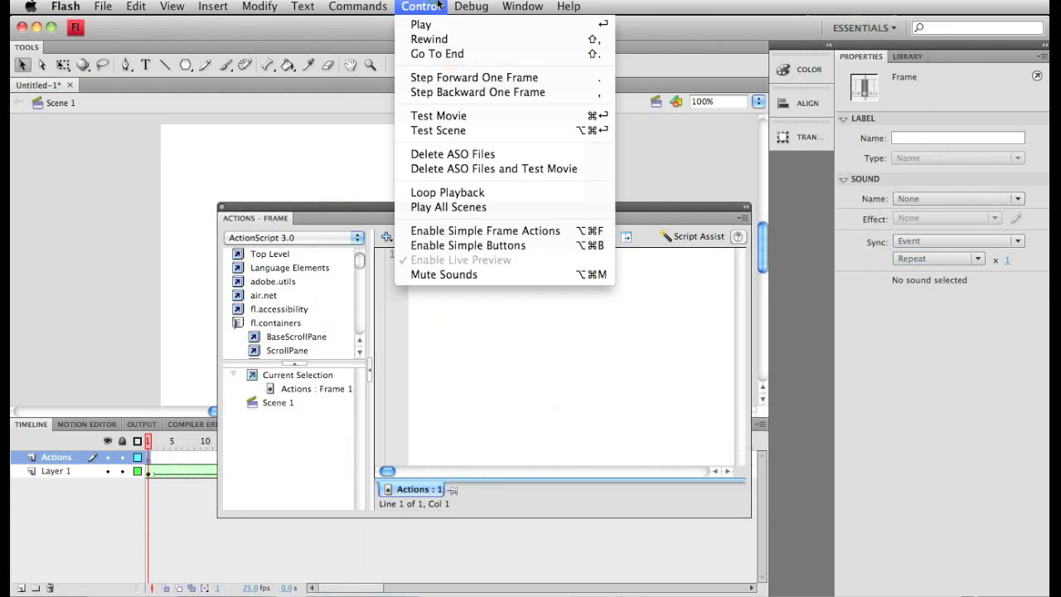
mouse_move(522, 6)
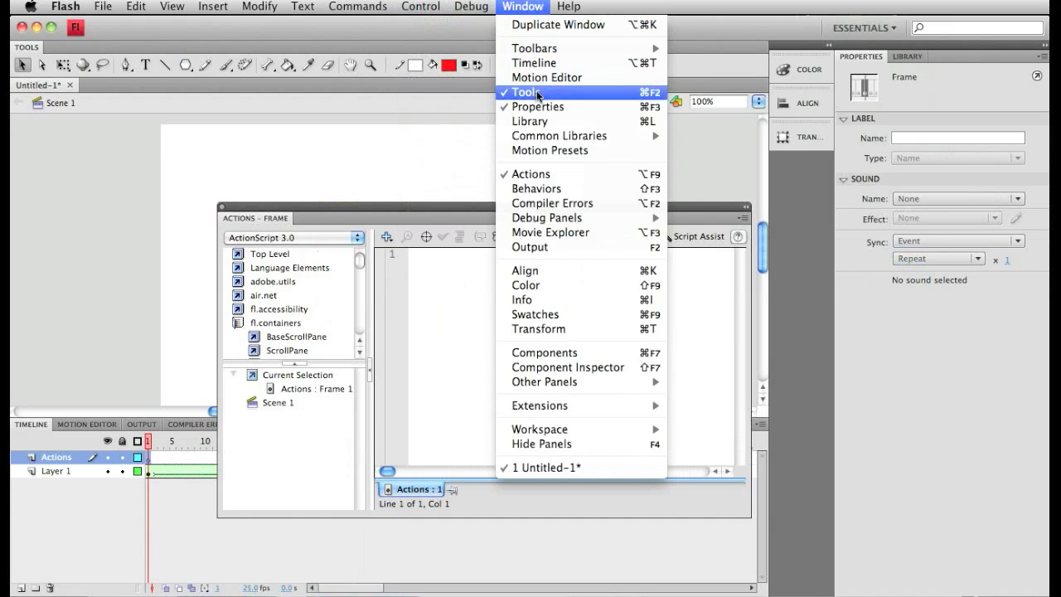
click(529, 174)
drag(485, 206, 443, 120)
click(365, 201)
click(446, 184)
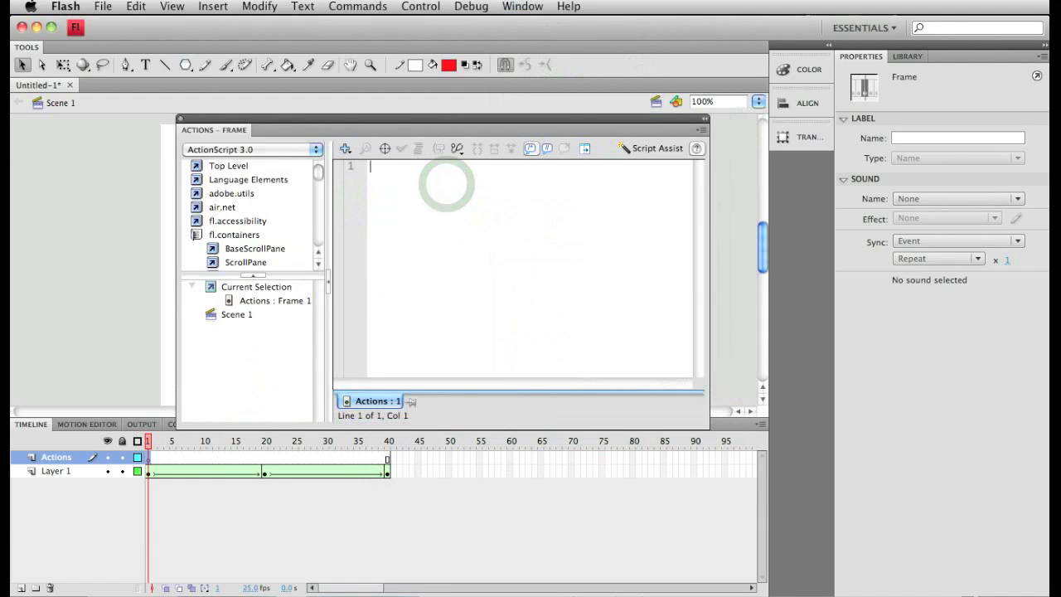
Enter the sample line "Actionscript writing" in the script of frame 1.
click(422, 176)
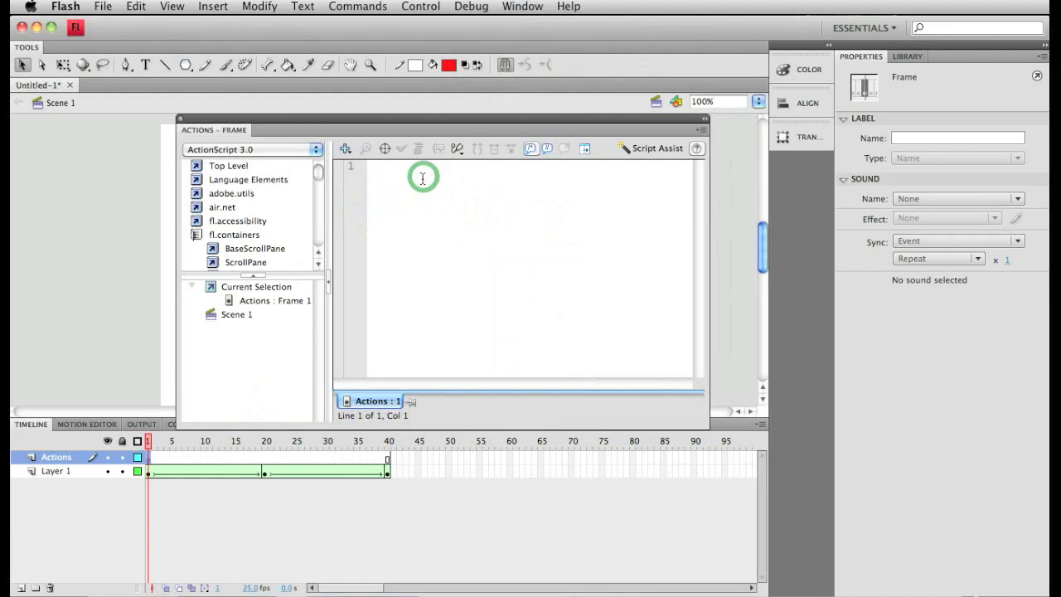
text(Actionscript writing)
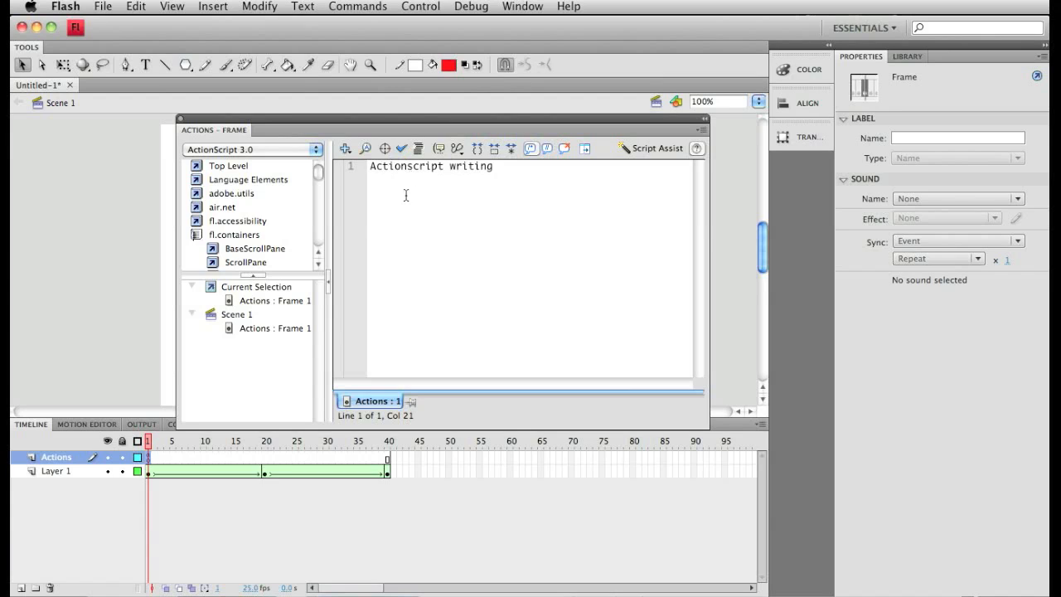
Bring up and cancel the Insert Target Path dialog, and delete the sample line from the frame 1 script.
click(386, 151)
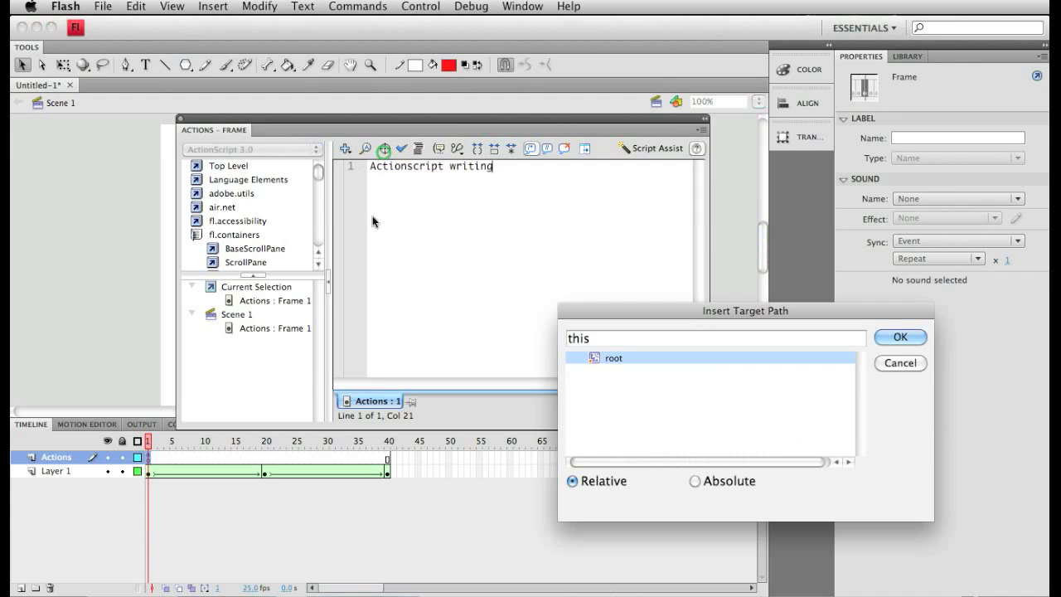
mouse_move(648, 299)
mouse_down()
mouse_move(341, 190)
mouse_move(348, 194)
mouse_up()
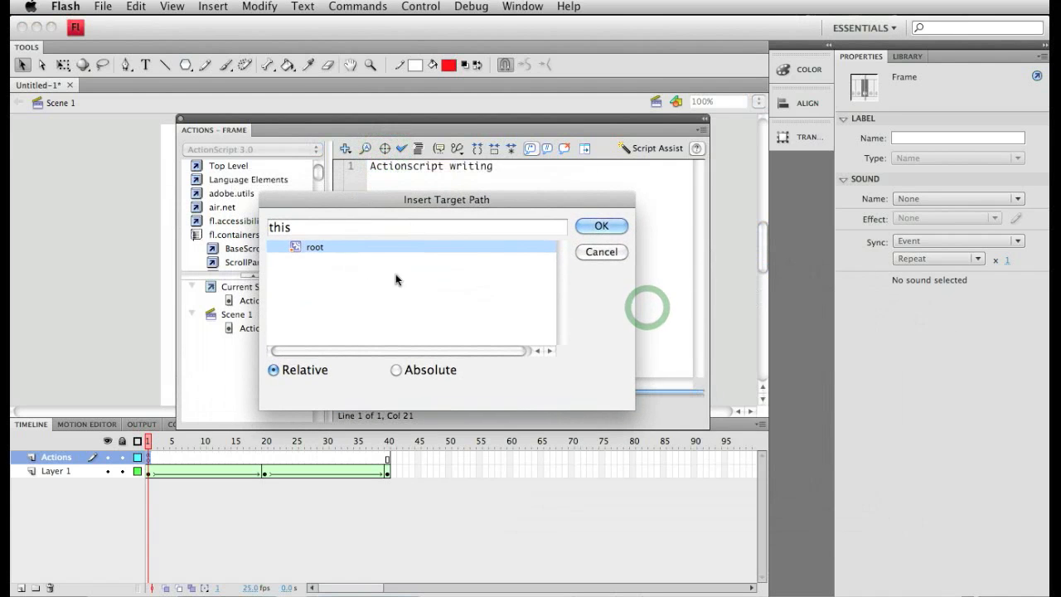
click(603, 252)
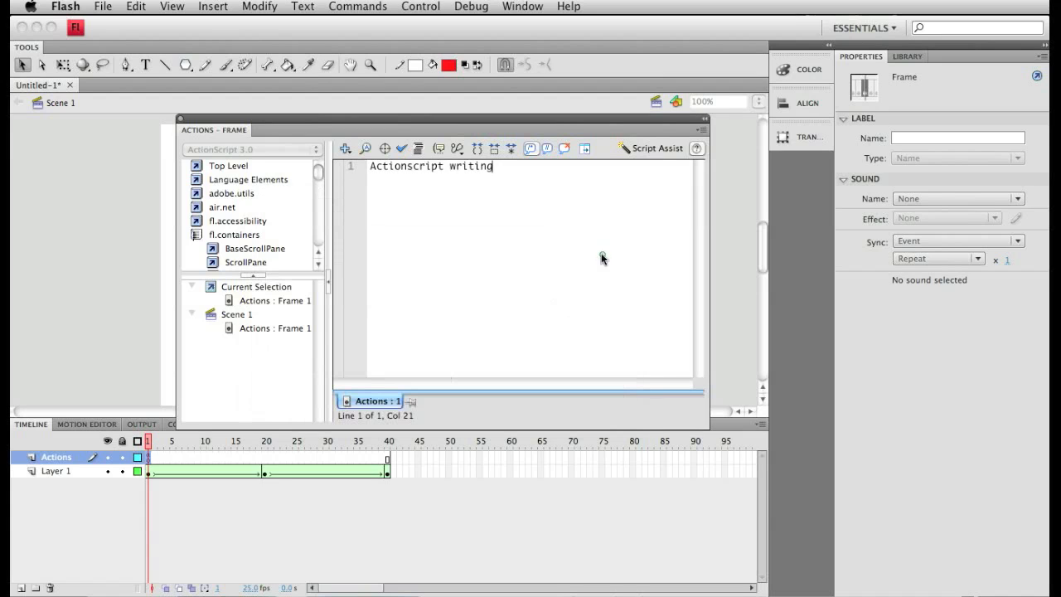
triple_click(455, 170)
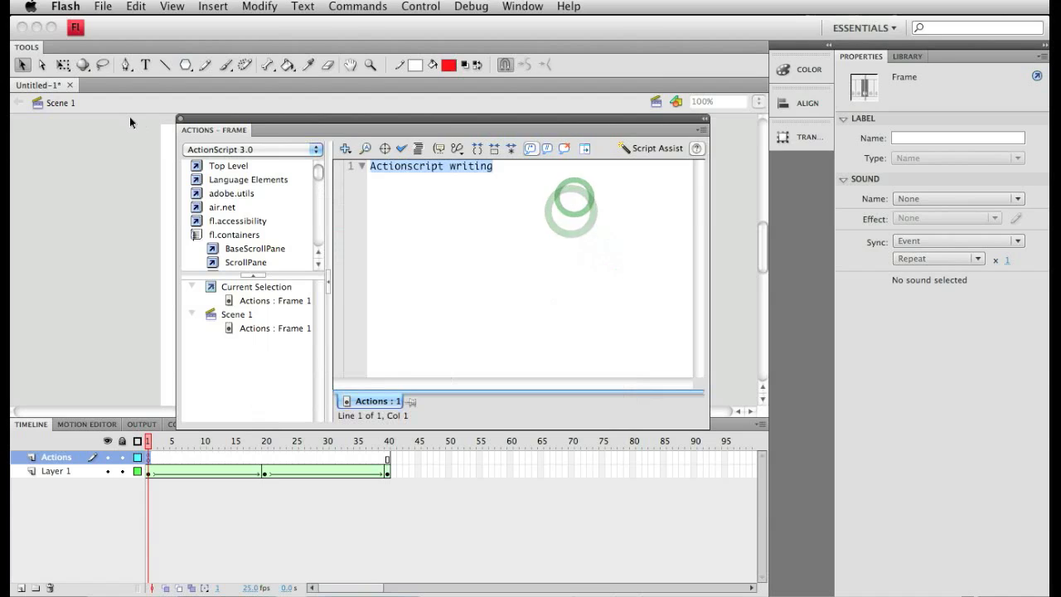
key(BackSpace)
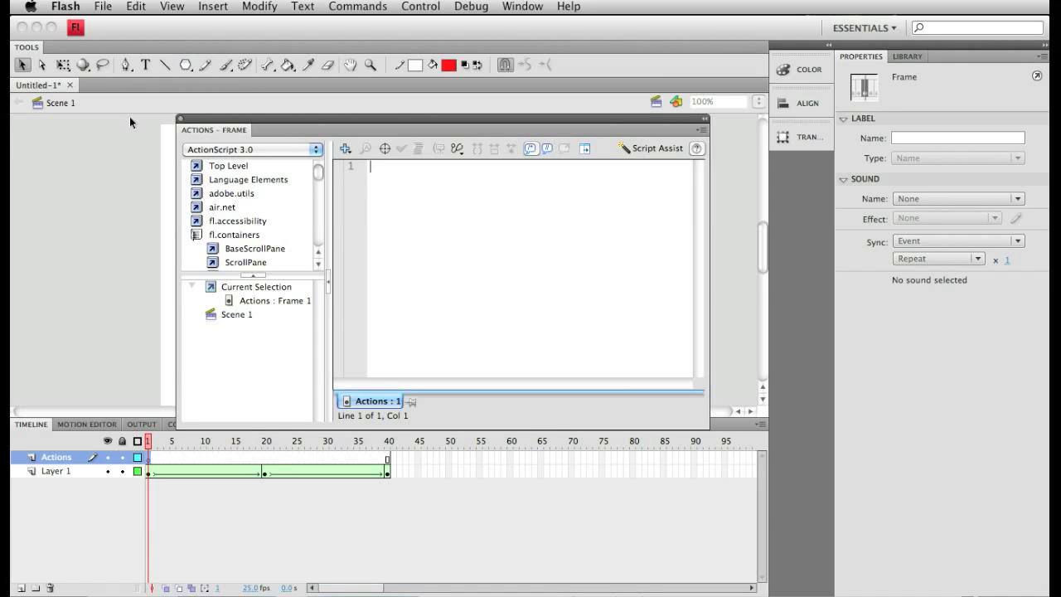
Enter gotoAndPlay in the frame 1 script and clear it again.
text(goto)
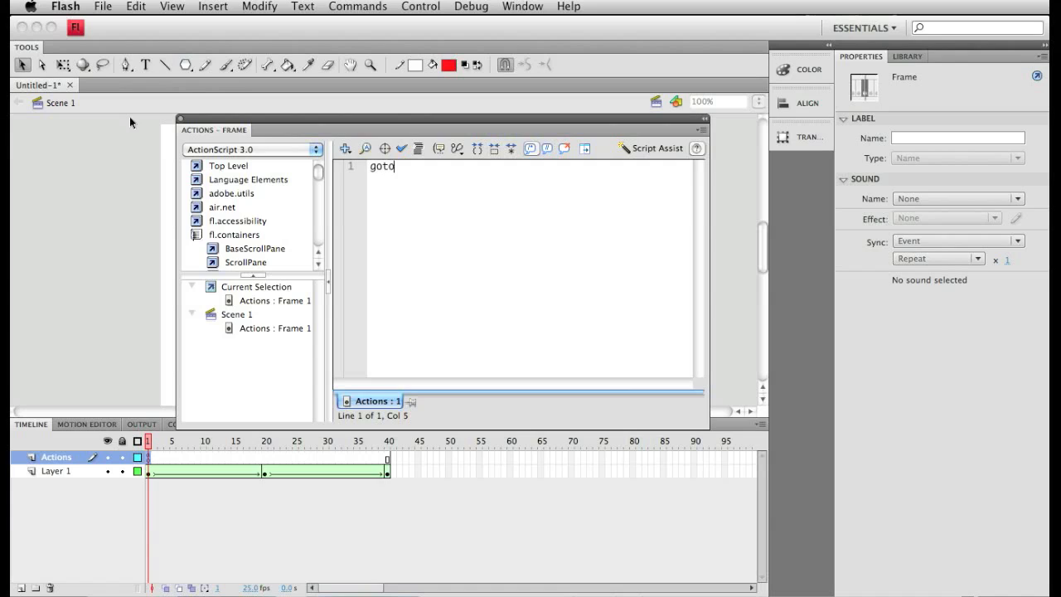
text(AndPlay)
key(BackSpace)
key(BackSpace)
key(BackSpace)
key(BackSpace)
key(BackSpace)
key(BackSpace)
key(BackSpace)
key(BackSpace)
key(BackSpace)
key(BackSpace)
key(BackSpace)
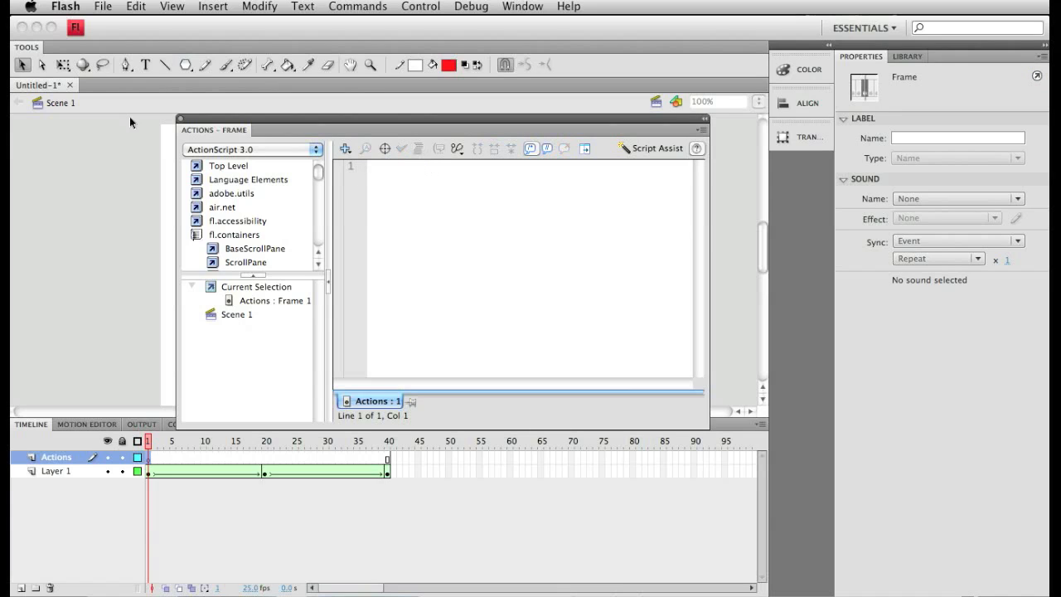
Enter stop(); in the frame 1 script, clear it again and close the script editor.
text(stop()
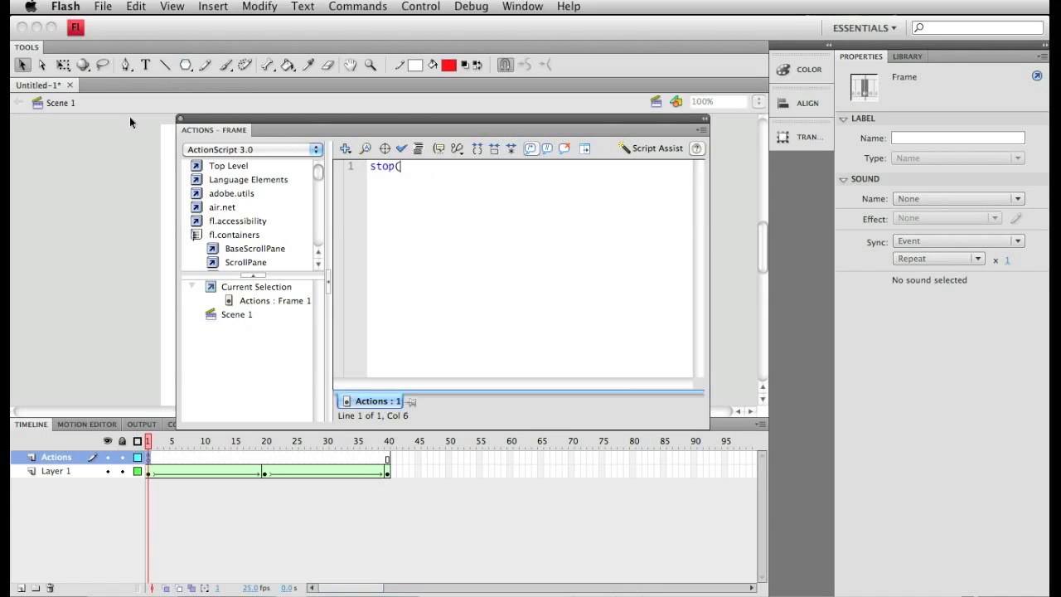
text();)
key(BackSpace)
key(BackSpace)
key(BackSpace)
key(BackSpace)
key(BackSpace)
key(BackSpace)
key(BackSpace)
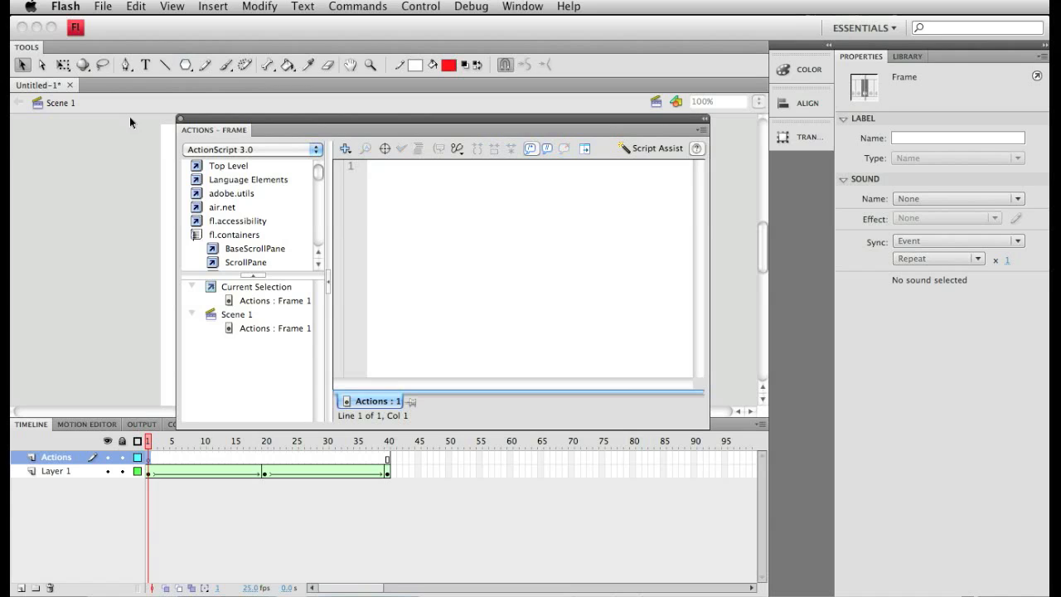
click(180, 120)
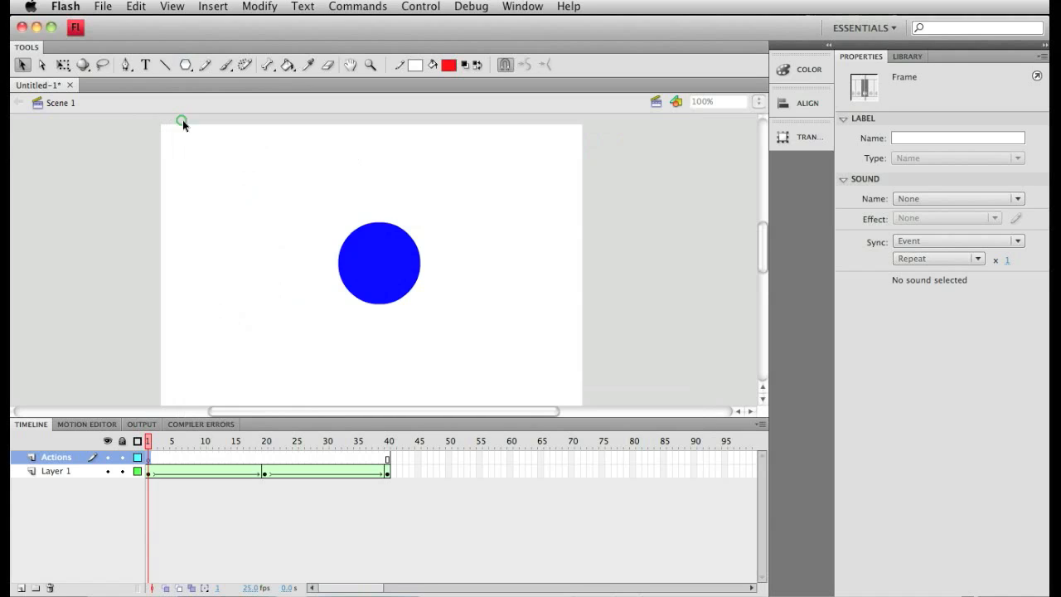
click(217, 511)
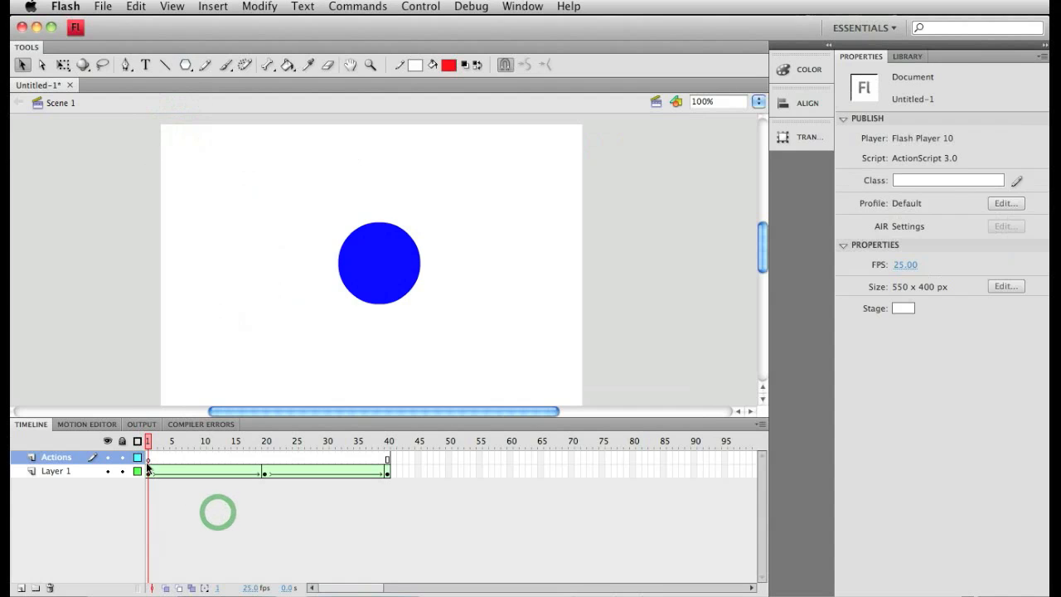
Add a stop(); action to frame 1 of the Actions layer and close the script editor.
click(146, 460)
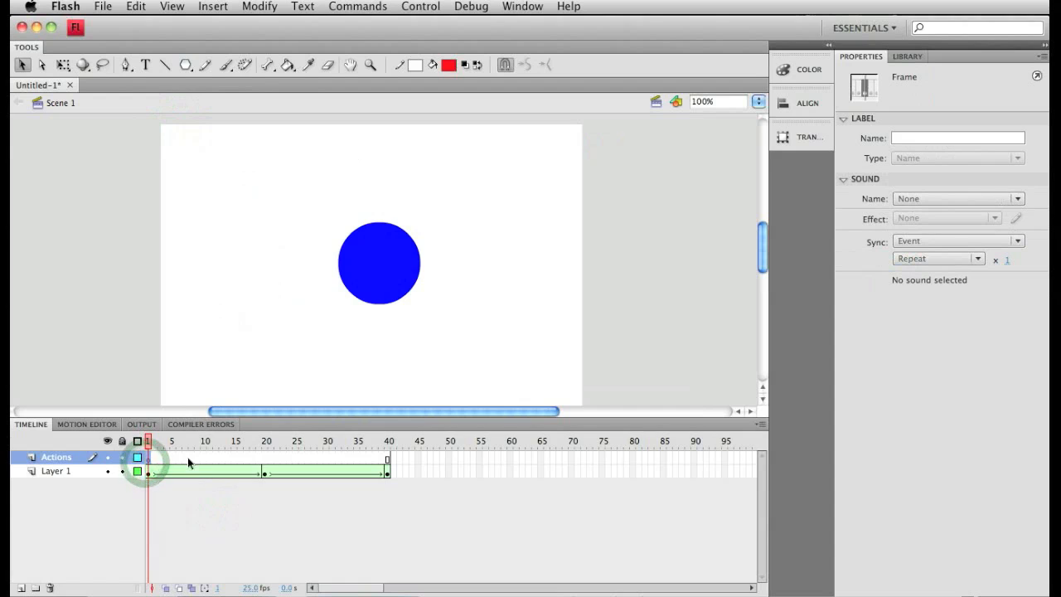
drag(146, 459, 148, 461)
right_click(149, 461)
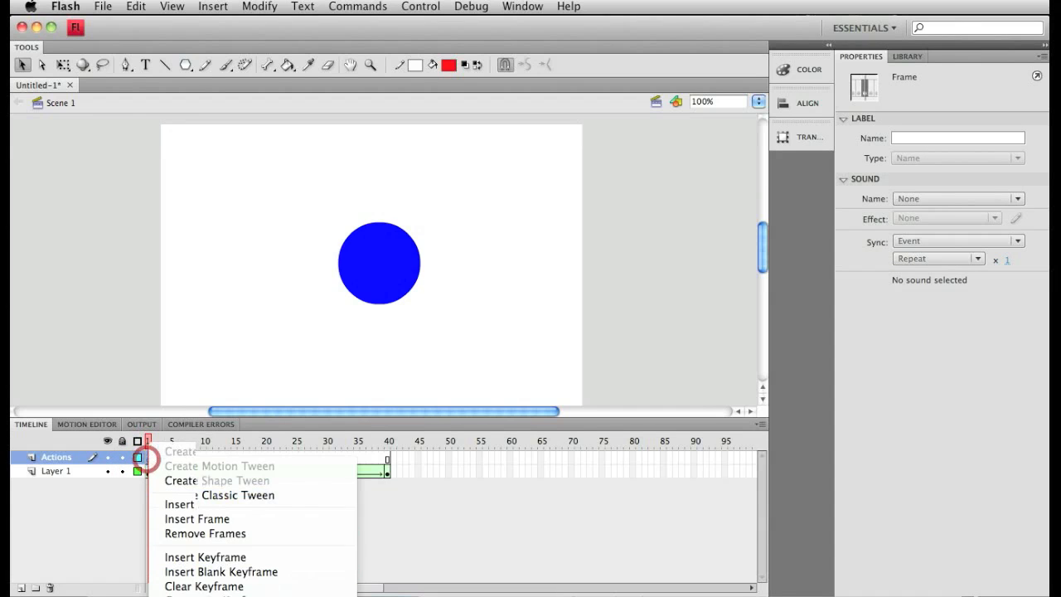
click(189, 595)
click(462, 227)
text(stop)
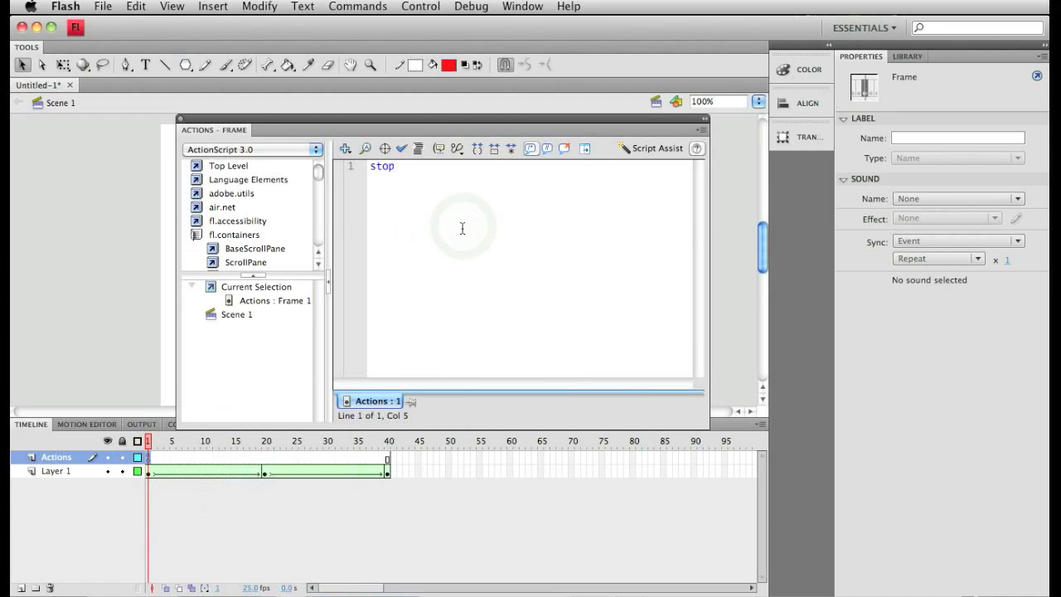
text(())
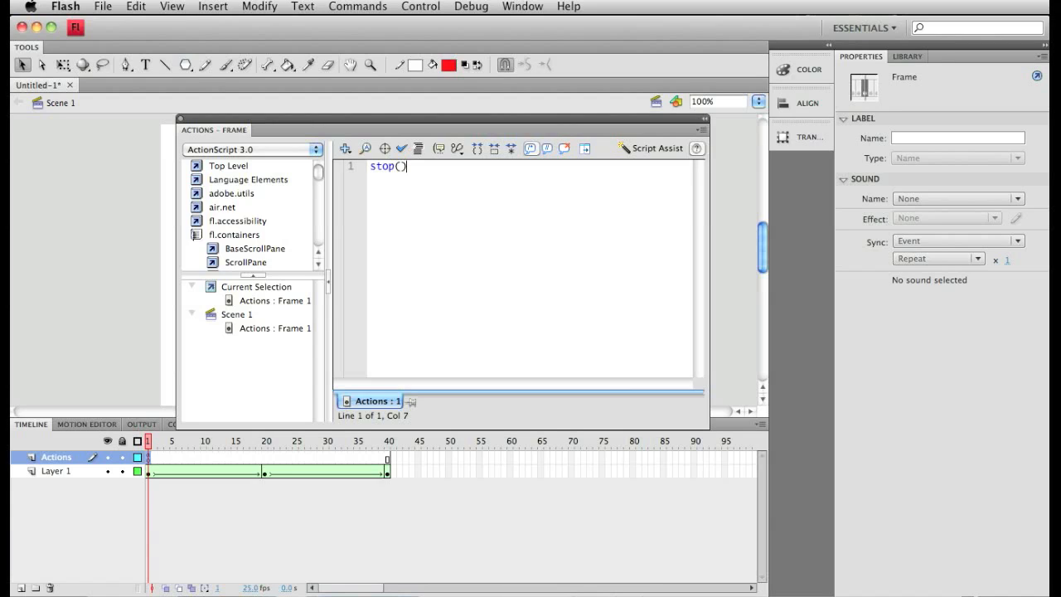
text(;)
click(180, 119)
Test the movie with the stop action on frame 1 and close the preview window.
click(439, 6)
click(438, 115)
click(497, 283)
click(149, 457)
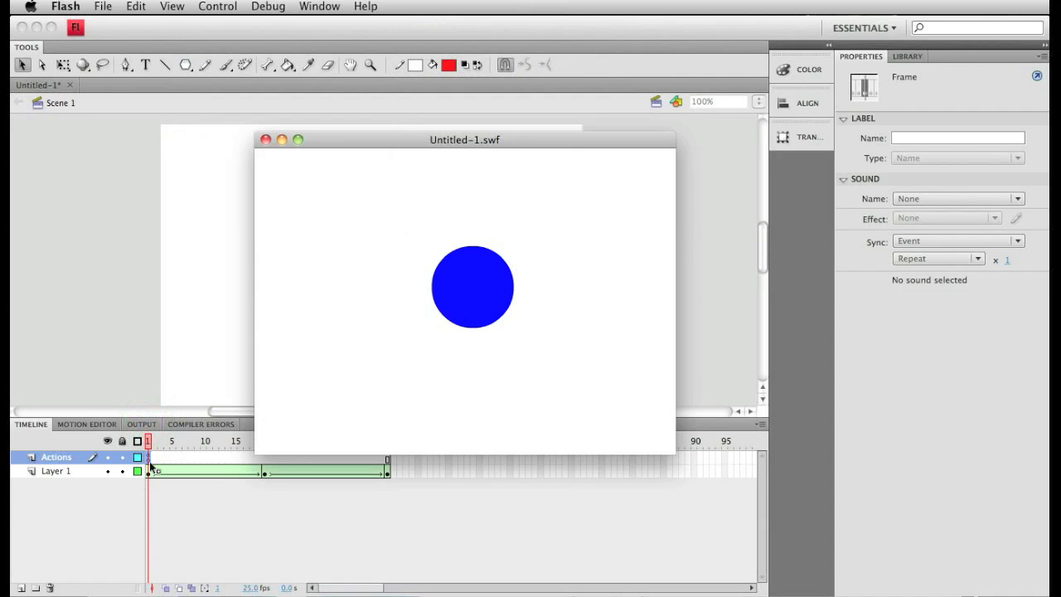
click(481, 284)
click(265, 140)
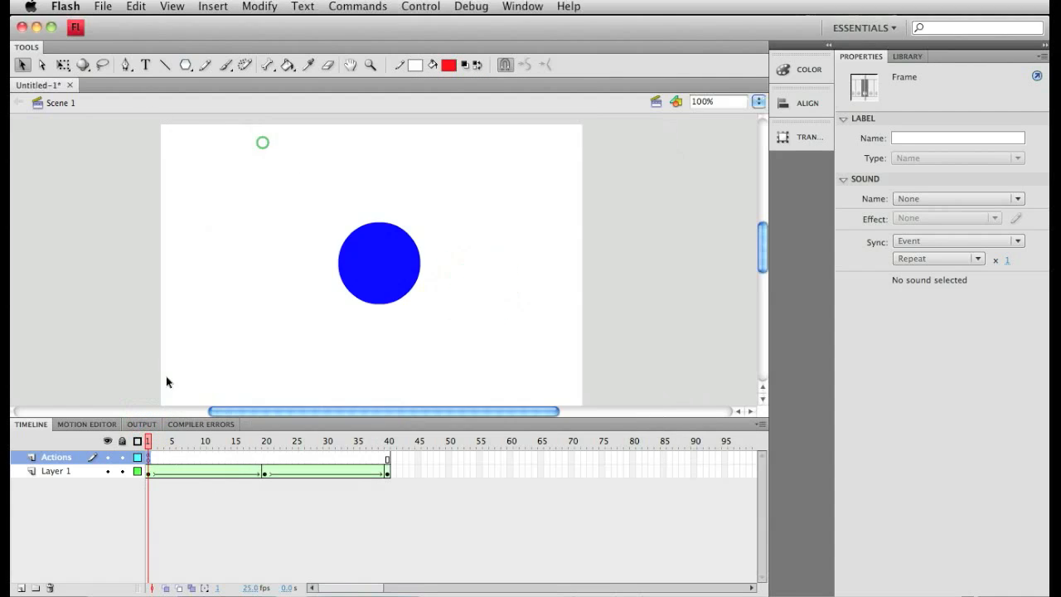
Delete the stop(); action from frame 1 of the Actions layer and close the script editor.
right_click(148, 457)
right_click(146, 458)
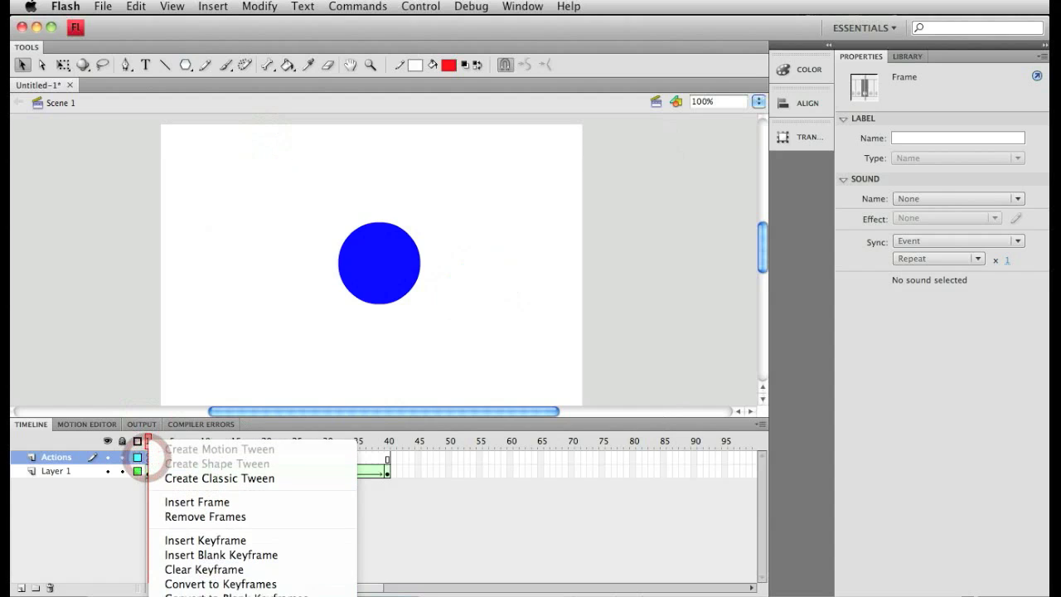
click(186, 595)
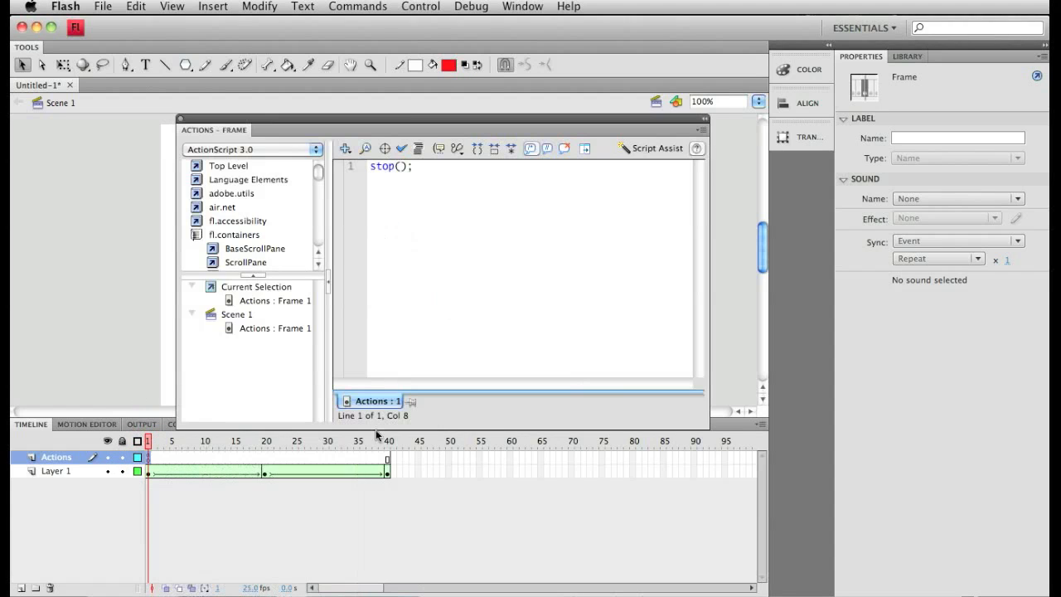
click(516, 210)
key(super+a)
text(\)
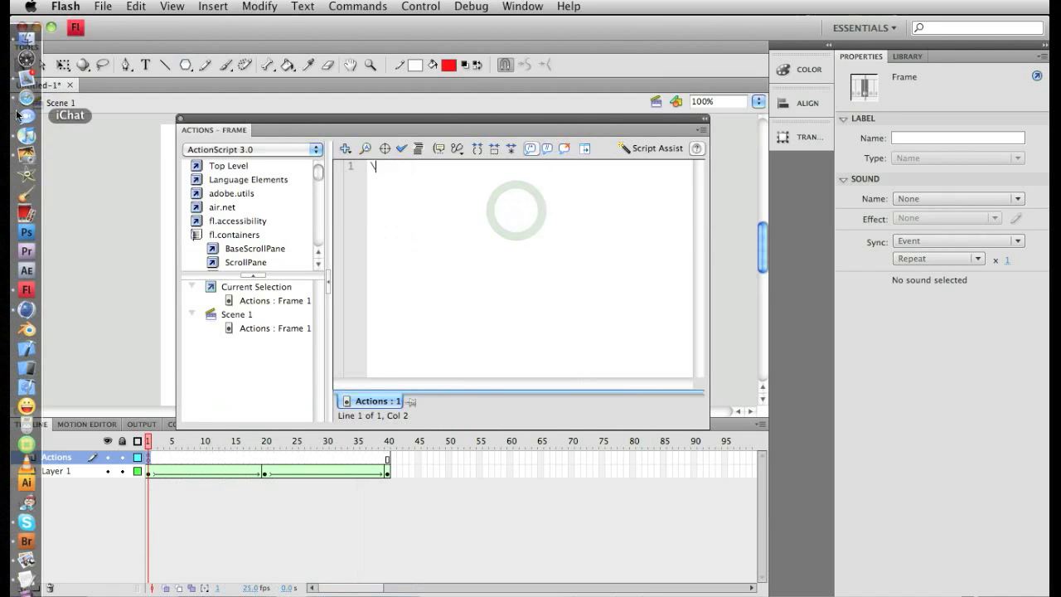
key(BackSpace)
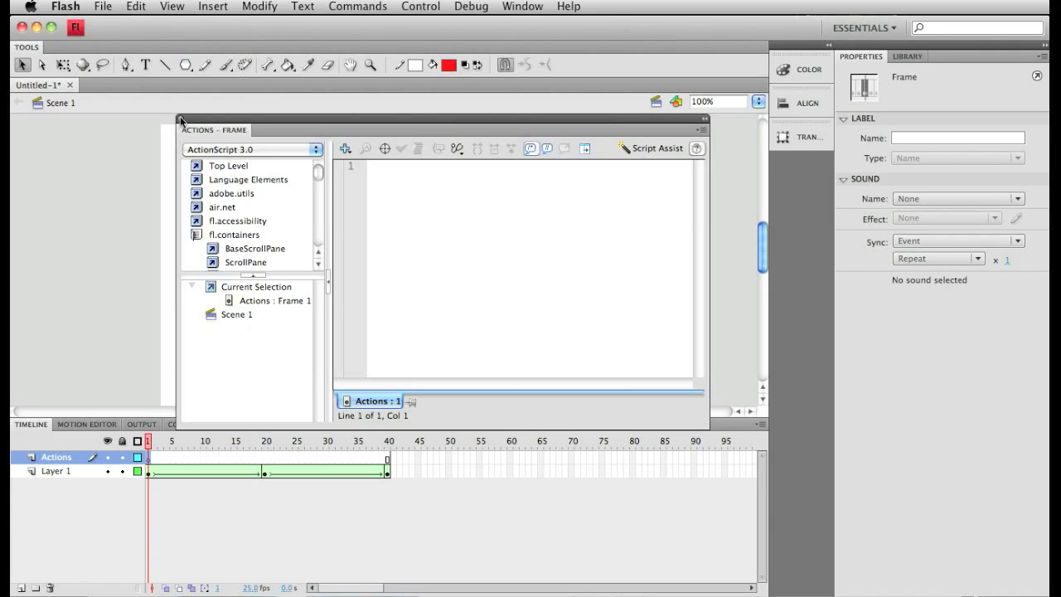
click(180, 121)
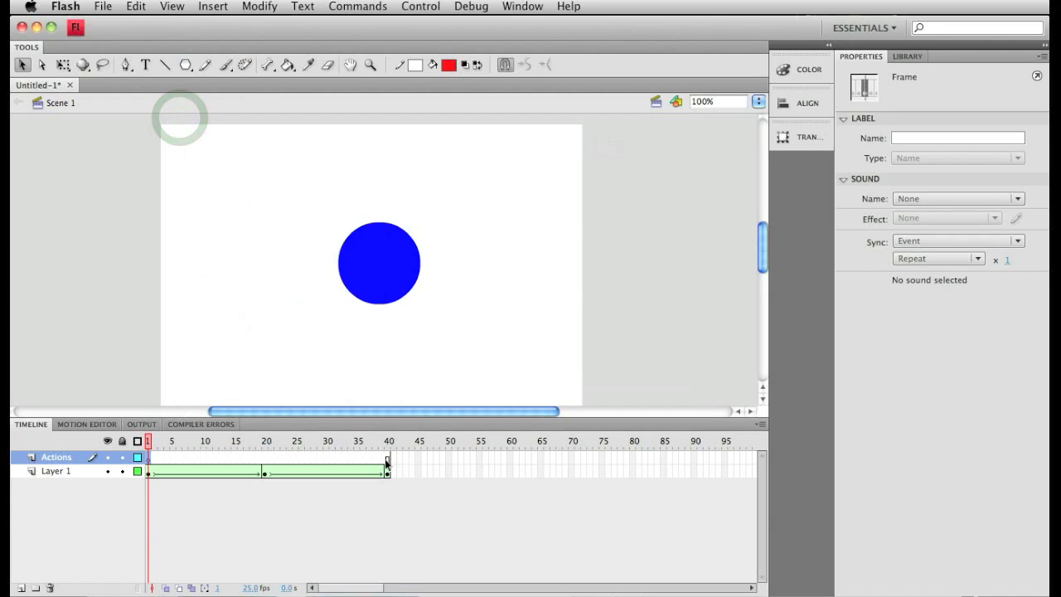
Insert a keyframe on frame 40 of the Actions layer, give it a stop(); action and close the script editor.
click(385, 458)
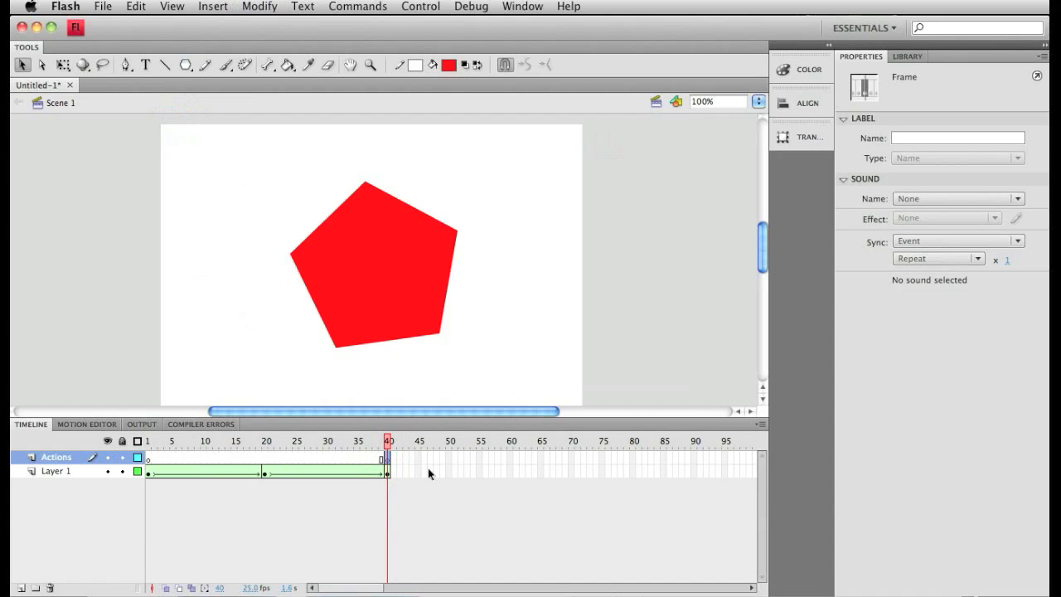
right_click(387, 458)
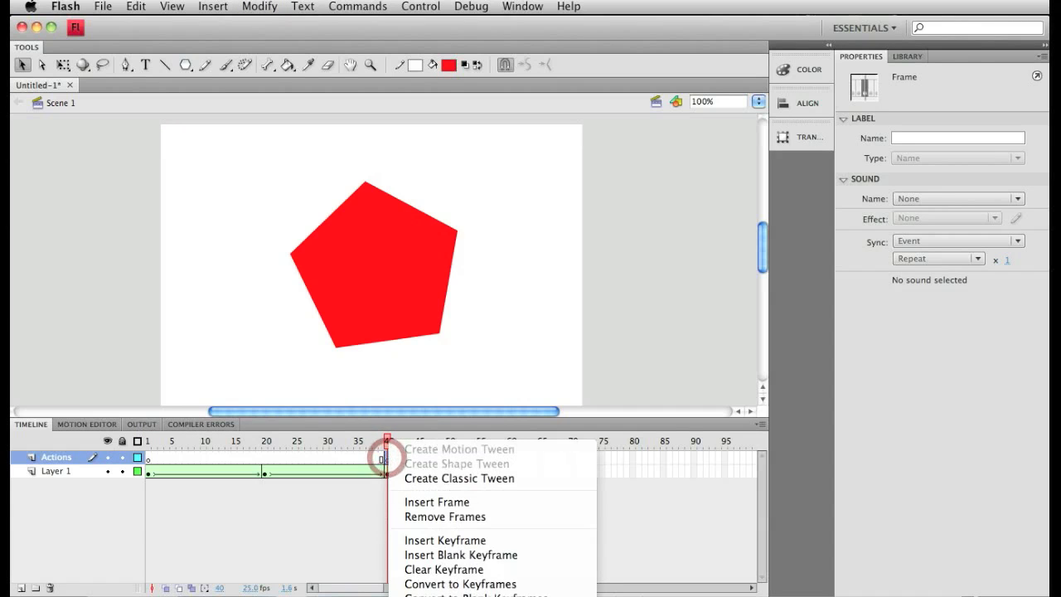
click(439, 594)
click(470, 190)
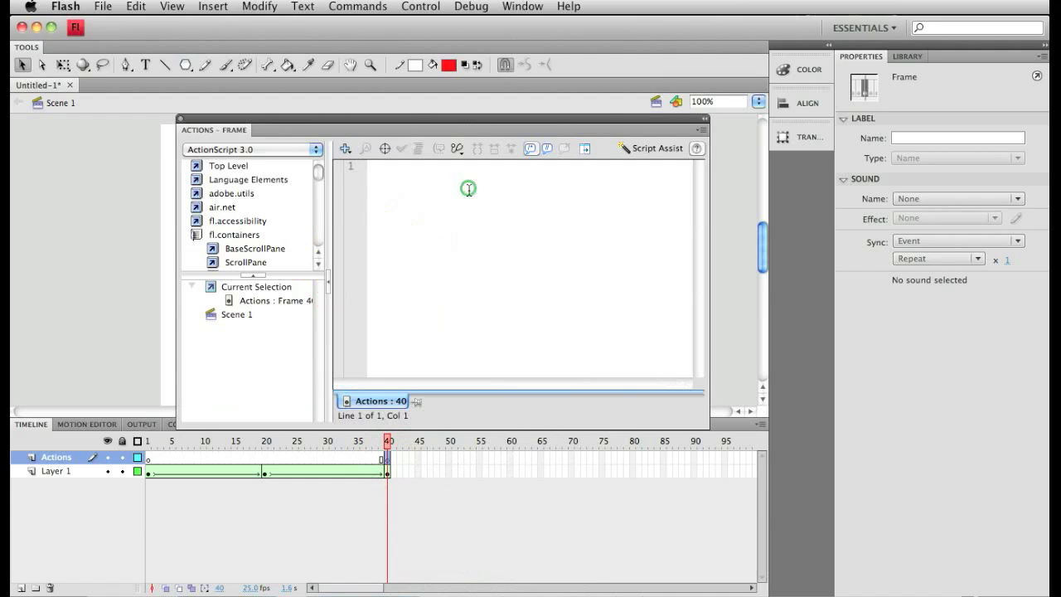
text(stop();)
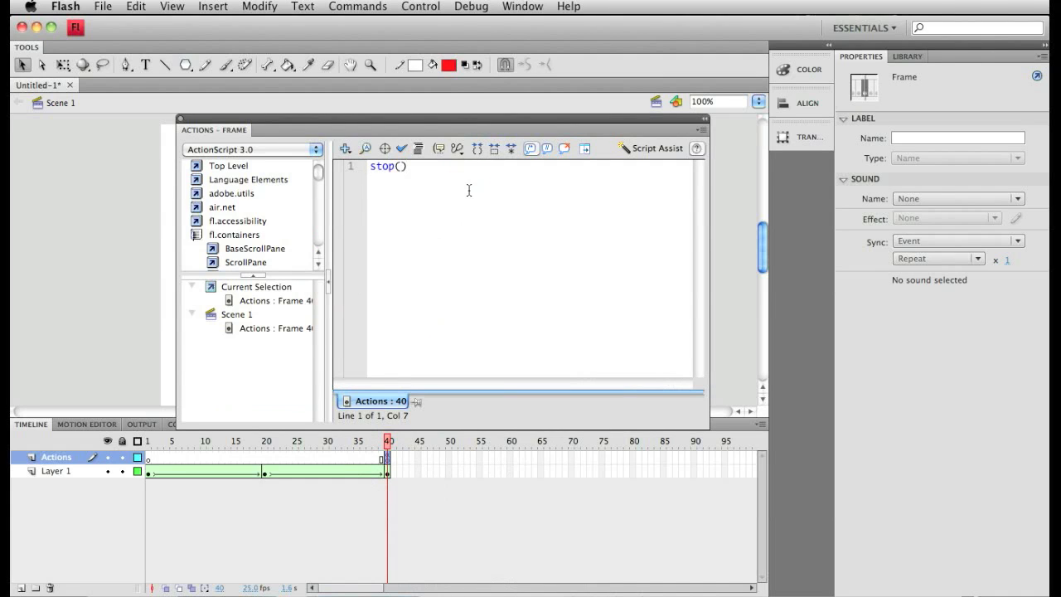
click(180, 122)
Test the movie with the stop action on frame 40.
click(420, 7)
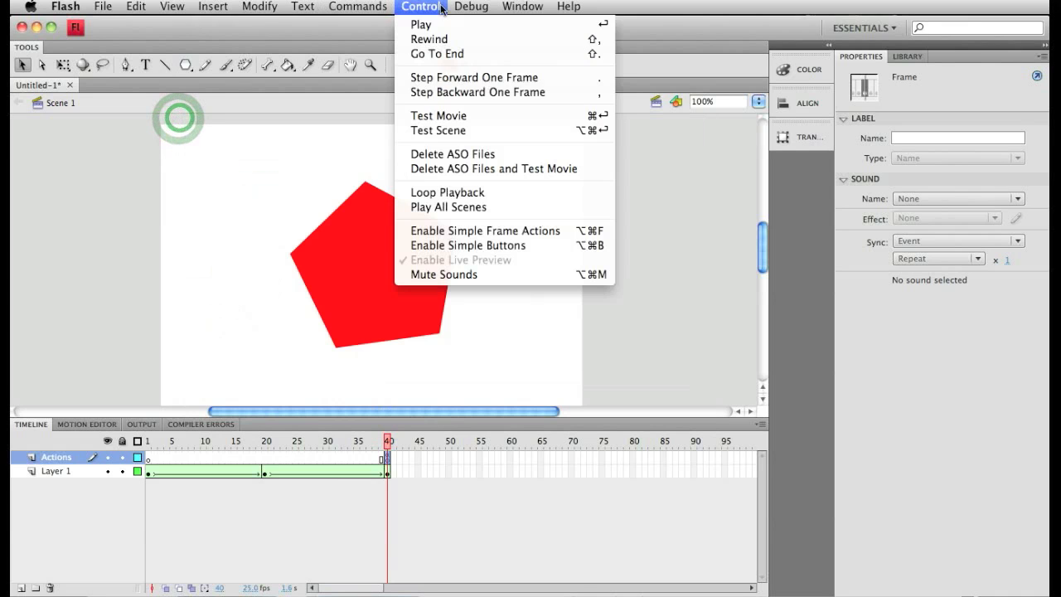
click(419, 118)
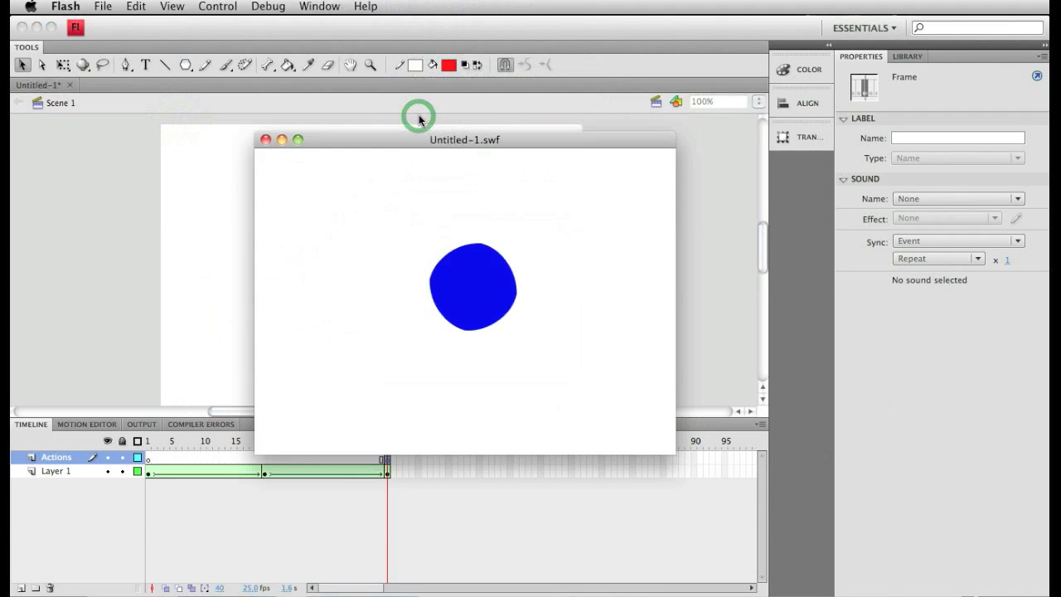